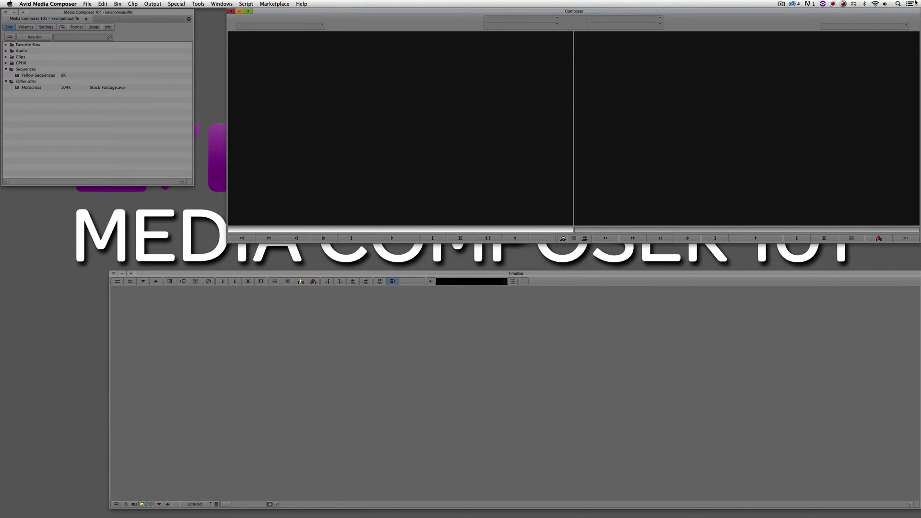
# Open the Yellow Sequences bin and move its window slightly upward over the project window.
pyautogui.doubleClick(22, 75)
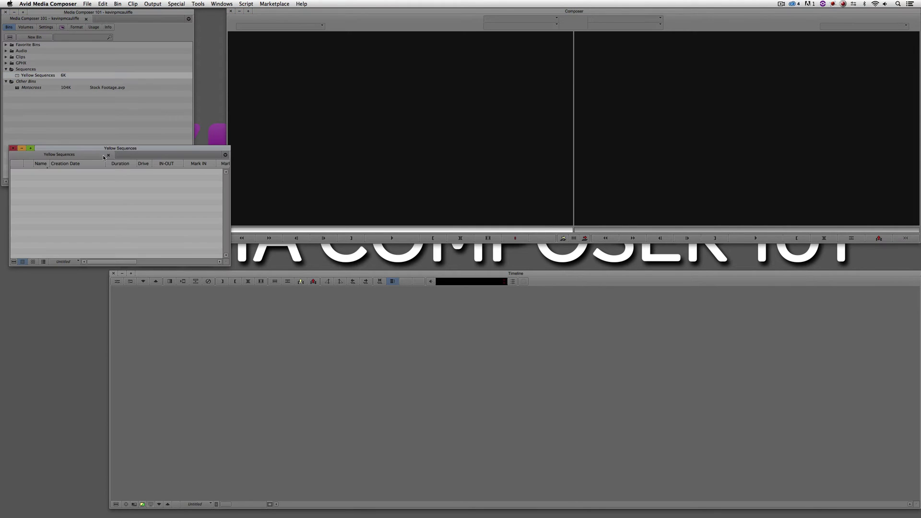
pyautogui.click(105, 148)
pyautogui.moveTo(104, 149); pyautogui.dragTo(101, 133)
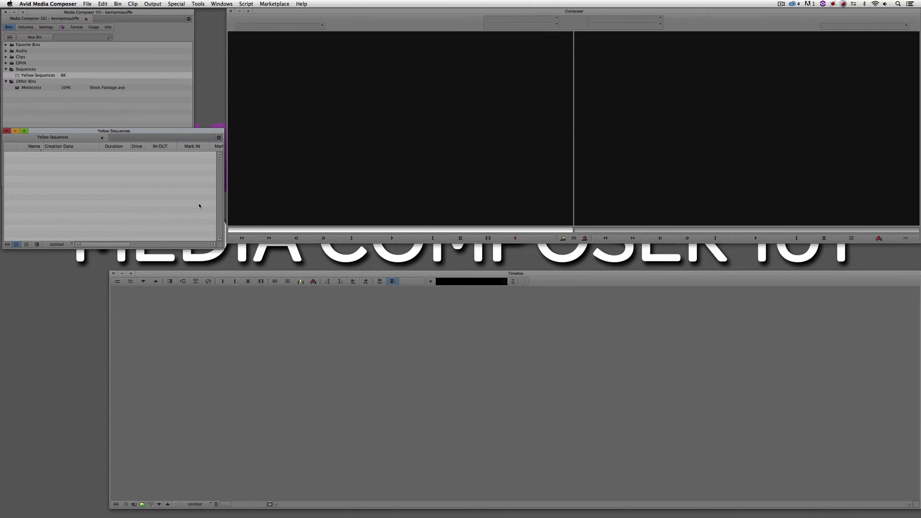
# Load clip 000957_VTXHD from the Motocross bin and splice it into a new sequence stored in the Yellow Sequences bin.
pyautogui.doubleClick(31, 87)
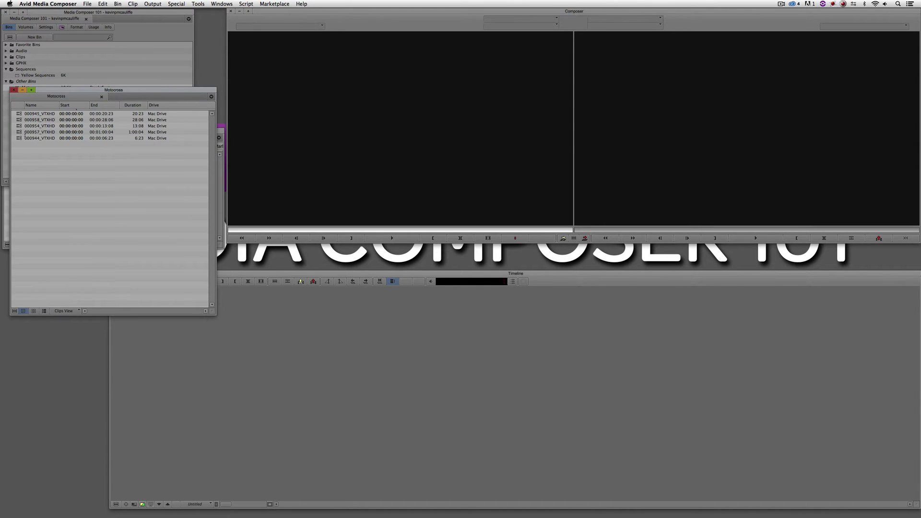
pyautogui.moveTo(25, 133); pyautogui.dragTo(395, 142)
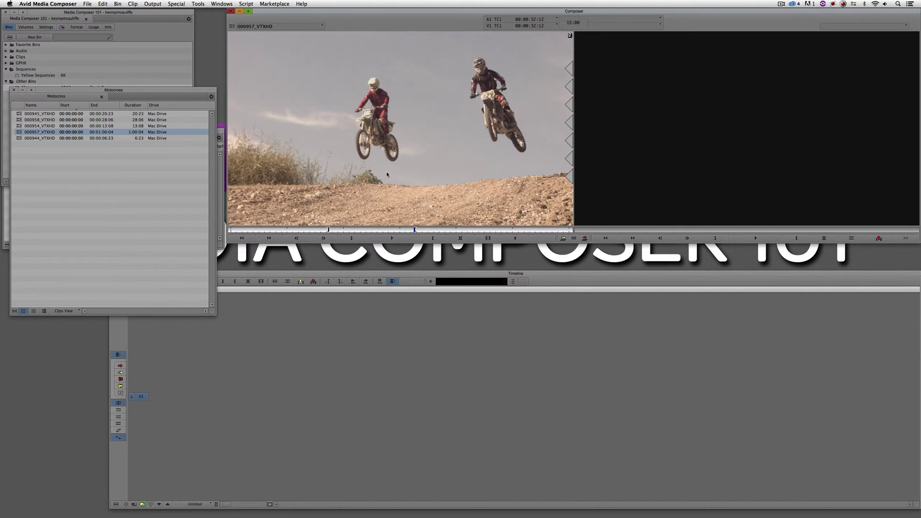
pyautogui.press('v')
pyautogui.click(427, 220)
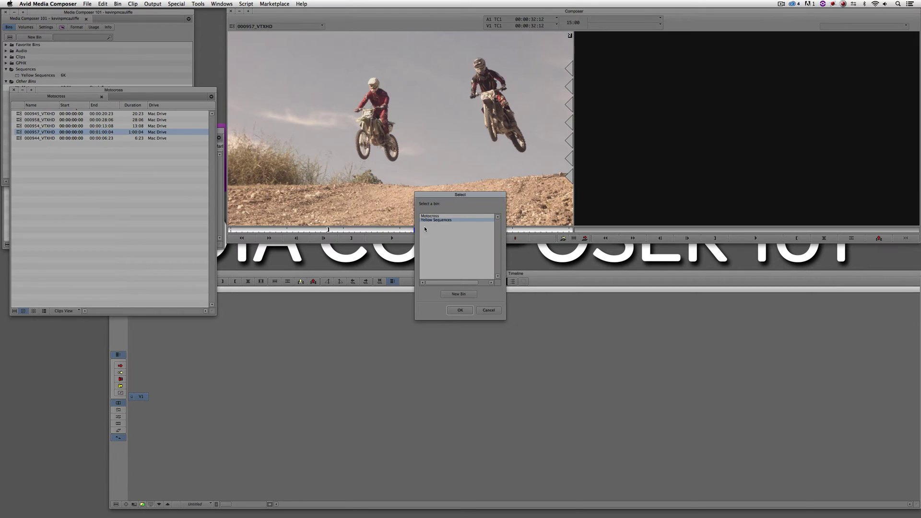
pyautogui.click(459, 310)
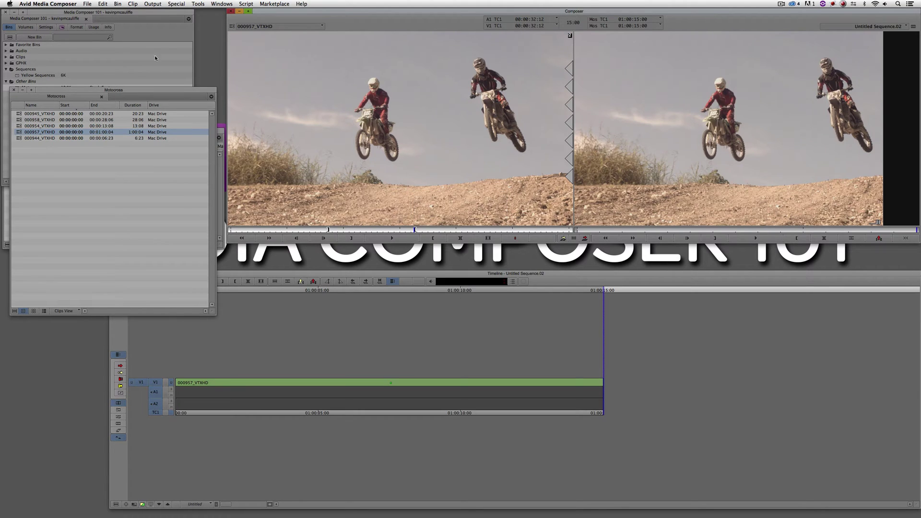
# Rename the new sequence in the Yellow Sequences bin as Pan And Zoom.
pyautogui.doubleClick(25, 76)
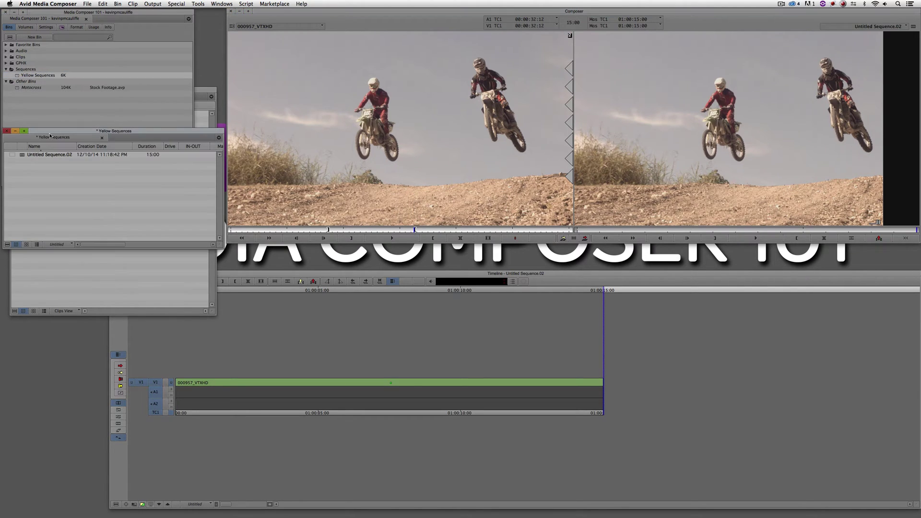
pyautogui.click(48, 155)
pyautogui.write('P')
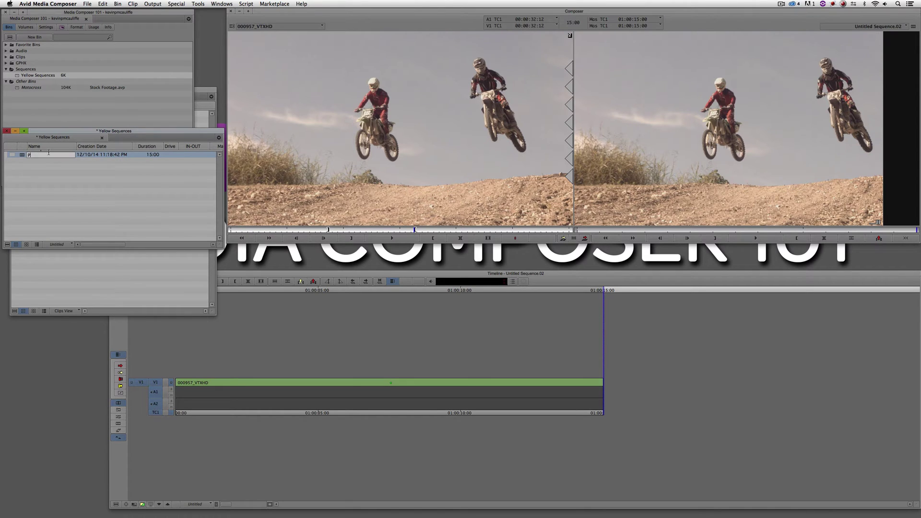
pyautogui.write('an And Zoom')
pyautogui.press('Return')
# Add video track V2 and apply the Avid Pan & Zoom effect from the Image category to its filler.
pyautogui.click(358, 383)
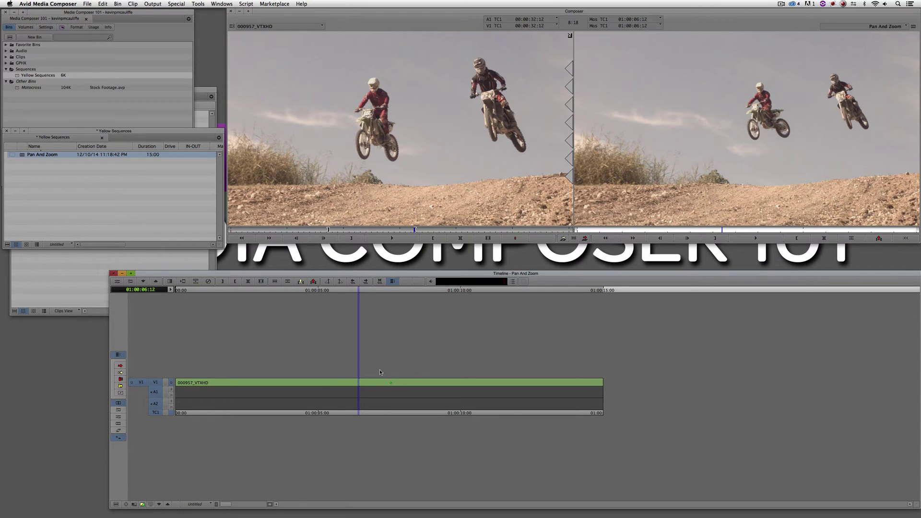
pyautogui.press('super+y')
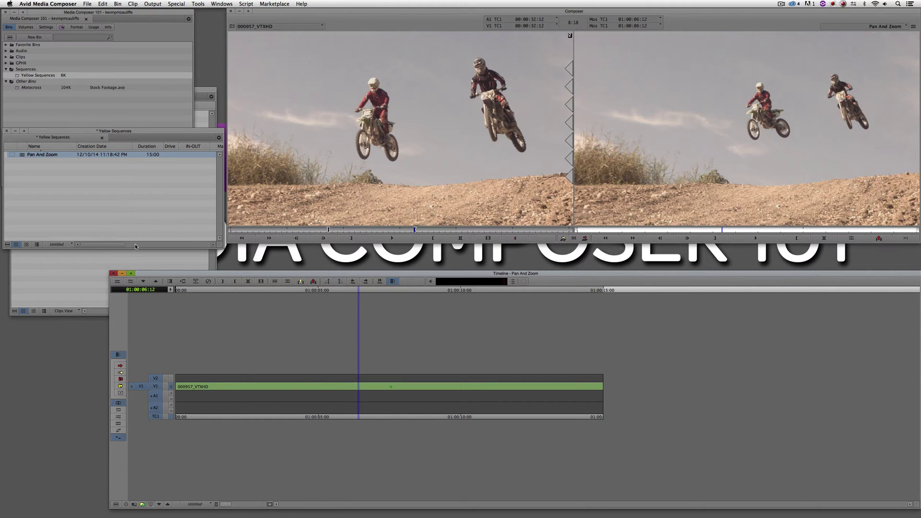
pyautogui.press('super+8')
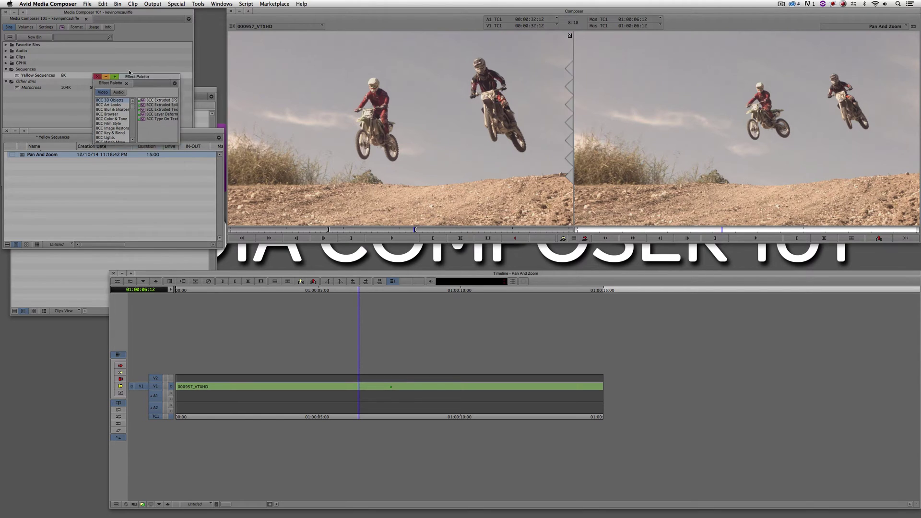
pyautogui.moveTo(152, 104); pyautogui.dragTo(210, 227)
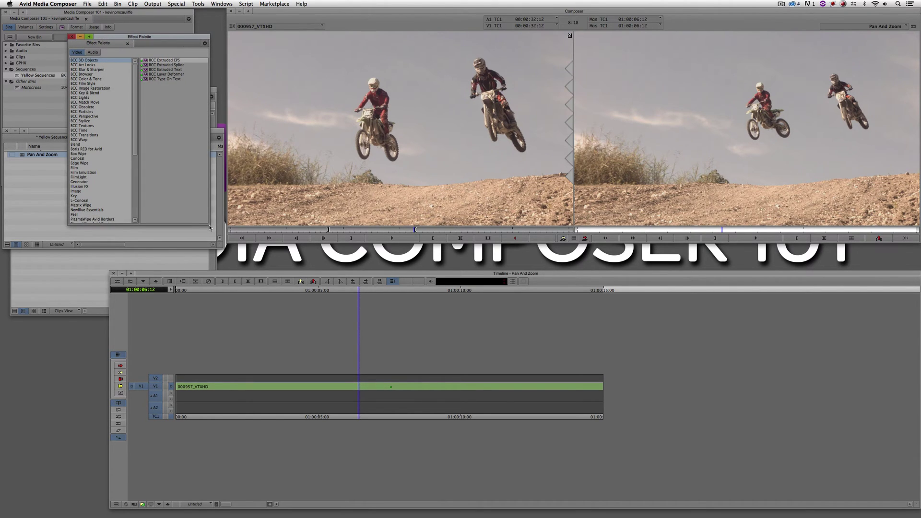
pyautogui.click(91, 191)
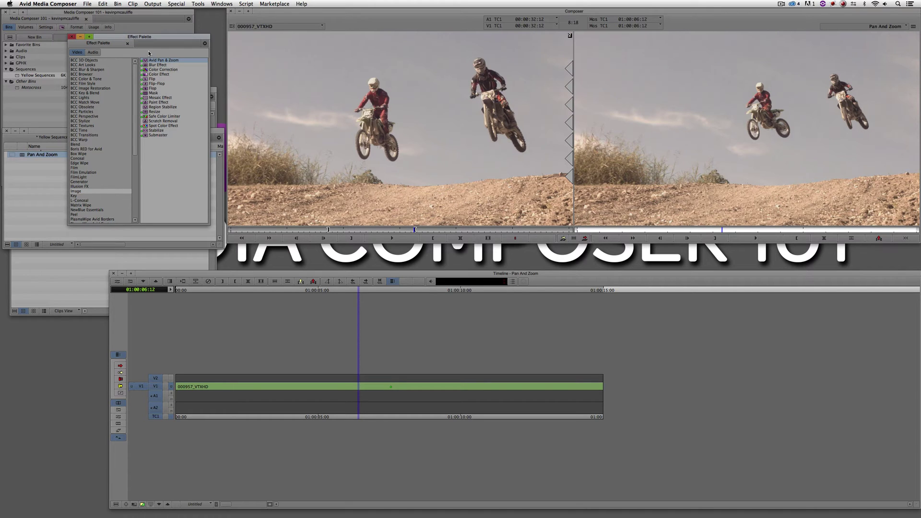
pyautogui.moveTo(145, 62); pyautogui.dragTo(361, 379)
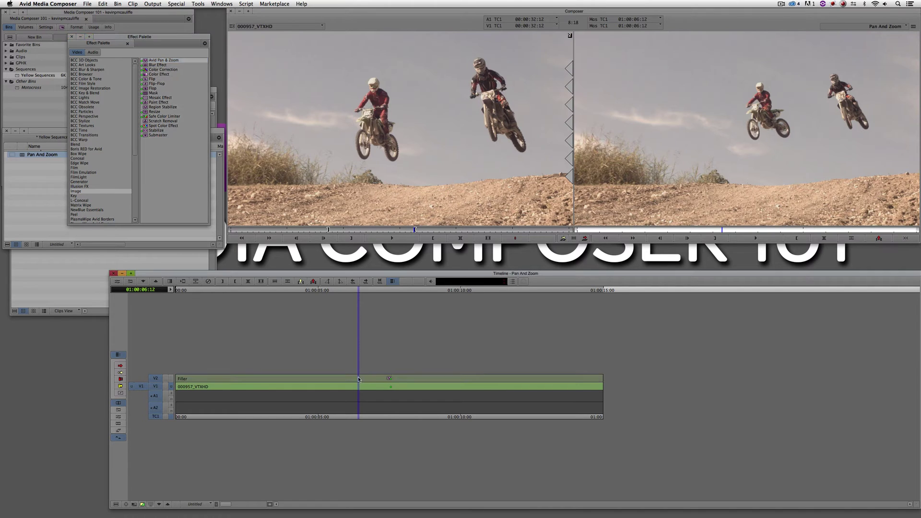
# Move the Pan & Zoom filler segment from V2 down to V1, overwriting the motocross clip.
pyautogui.click(354, 396)
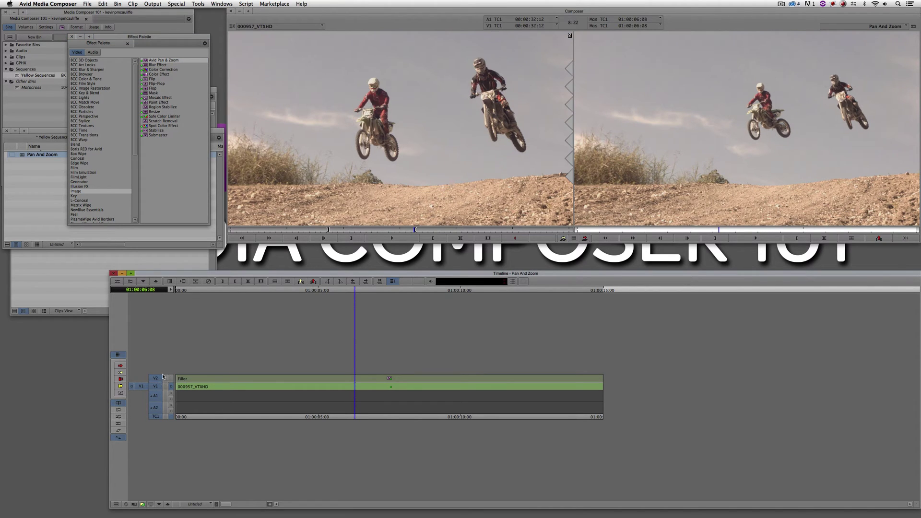
pyautogui.click(120, 365)
pyautogui.click(182, 379)
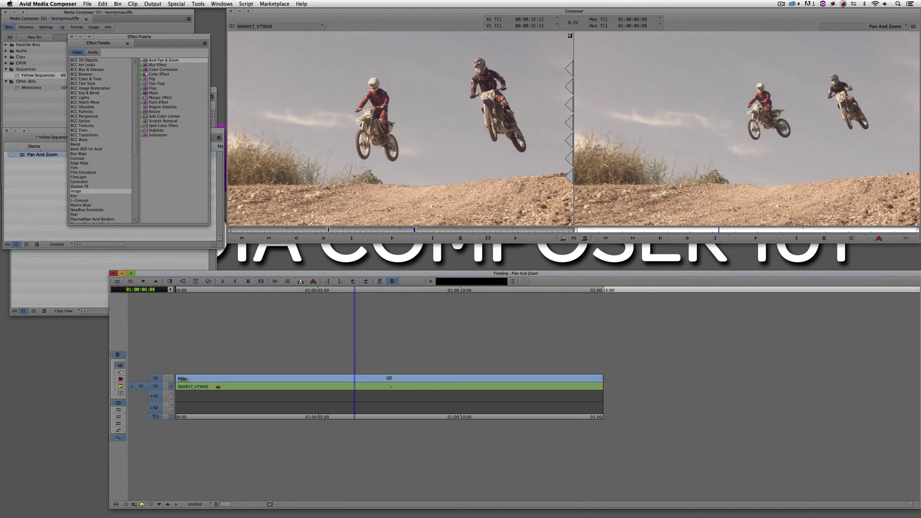
pyautogui.moveTo(217, 386); pyautogui.dragTo(383, 400)
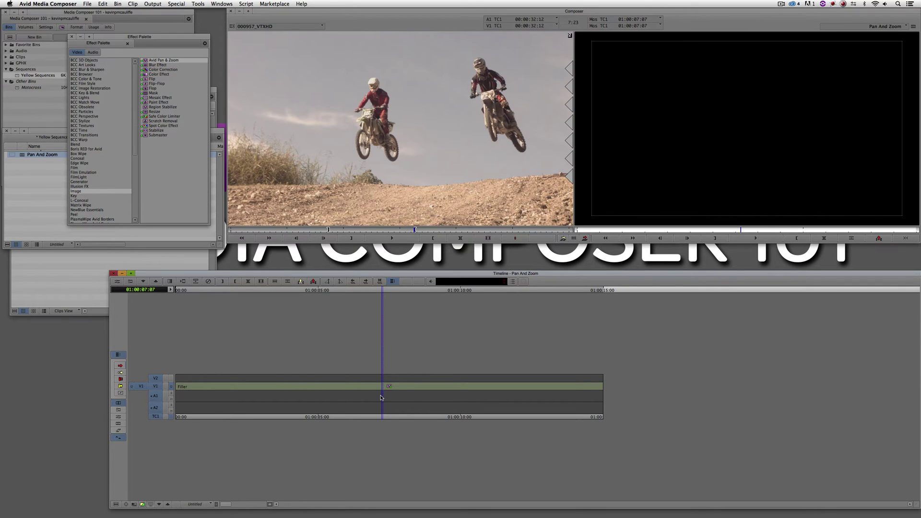
# Go to the sequence start, advance five seconds (+500) and add an edit in the V1 effect filler.
pyautogui.moveTo(381, 397); pyautogui.dragTo(176, 397)
pyautogui.click(608, 199)
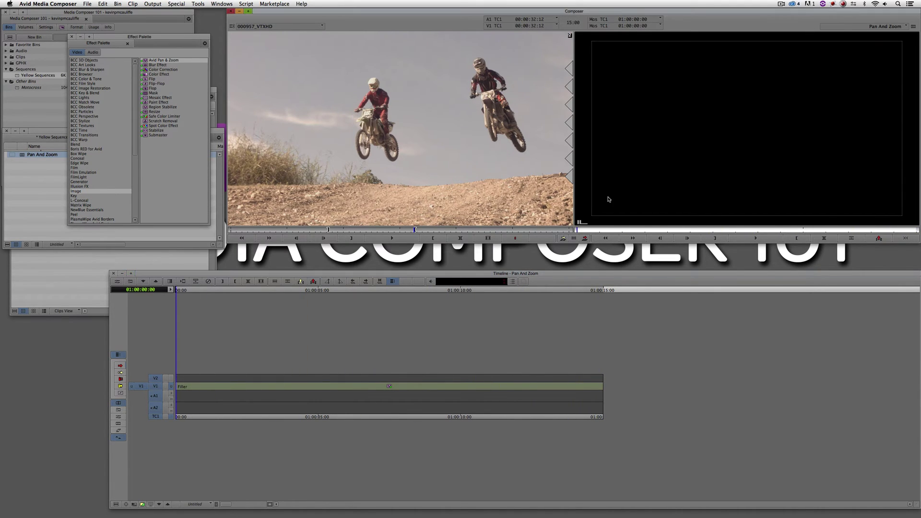
pyautogui.write('+500')
pyautogui.press('Return')
pyautogui.click(166, 403)
pyautogui.press('h')
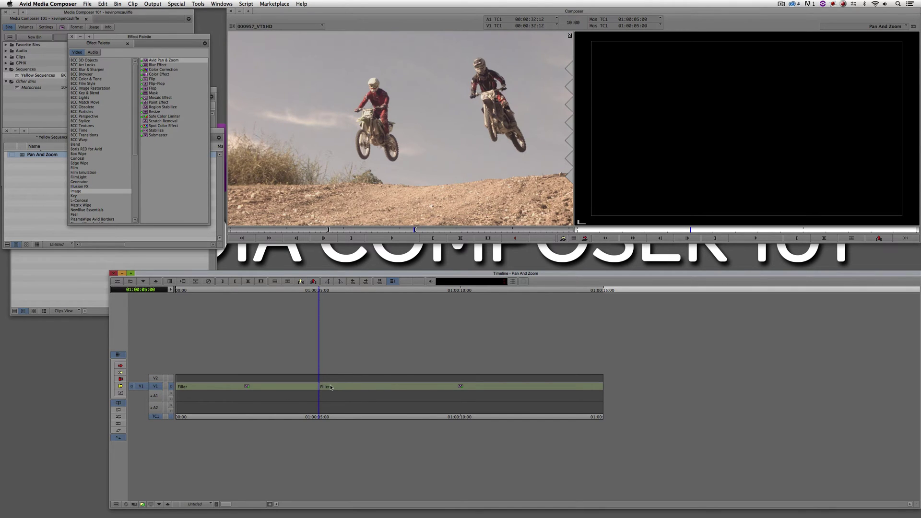
# Advance another five seconds (+500) and add a second edit, dividing the effect filler into three segments.
pyautogui.write('+500')
pyautogui.press('Return')
pyautogui.press('h')
pyautogui.moveTo(435, 386); pyautogui.dragTo(345, 386)
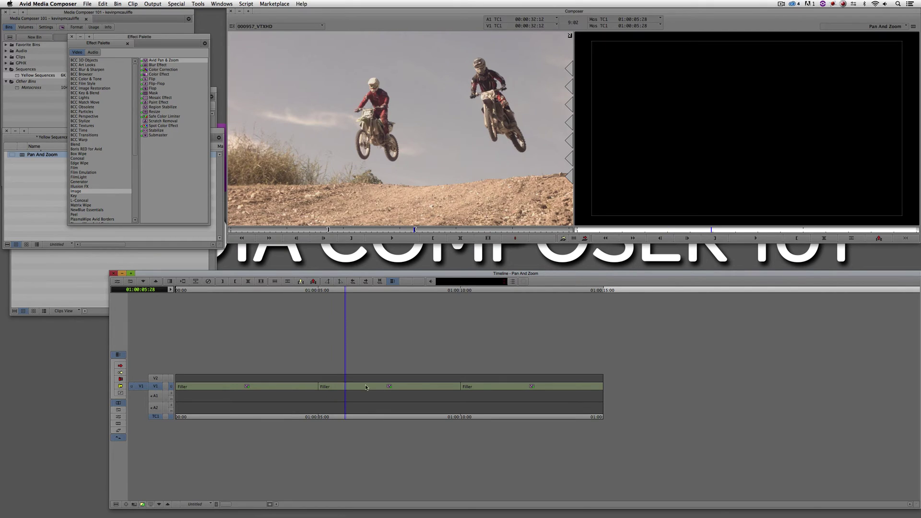
pyautogui.click(483, 387)
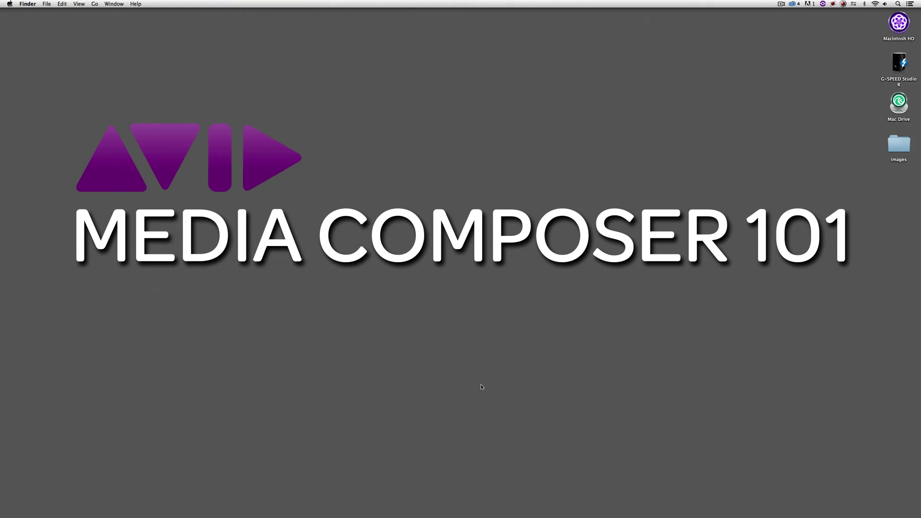
# Open the Images folder on the desktop and preview its three JPEG wedding photos.
pyautogui.doubleClick(898, 144)
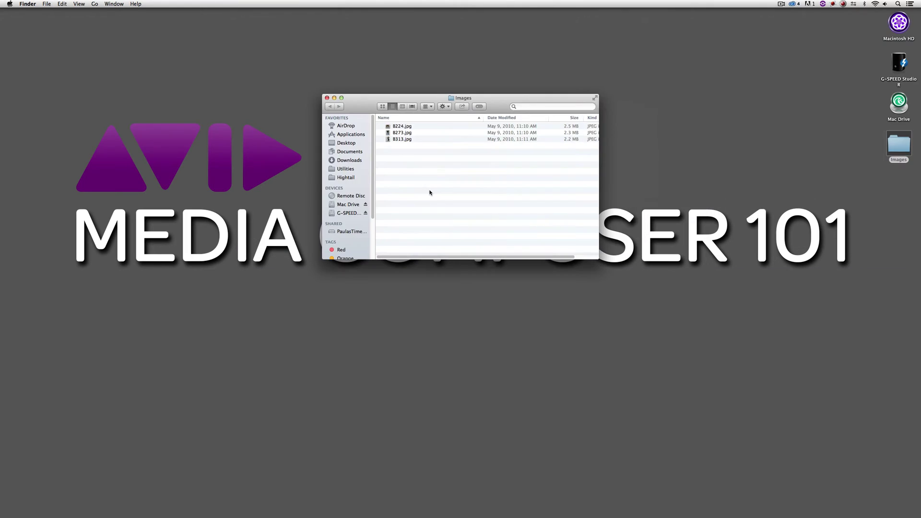
pyautogui.click(401, 127)
pyautogui.press('space')
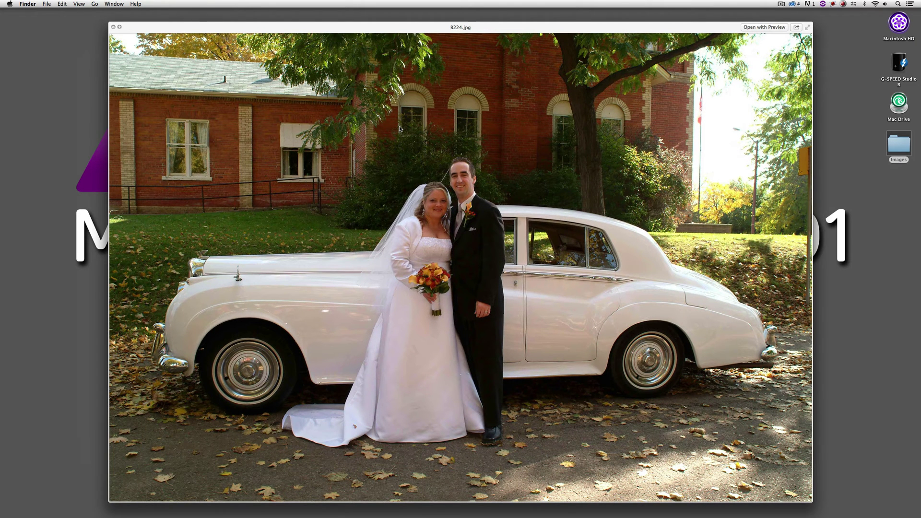
pyautogui.press('Down')
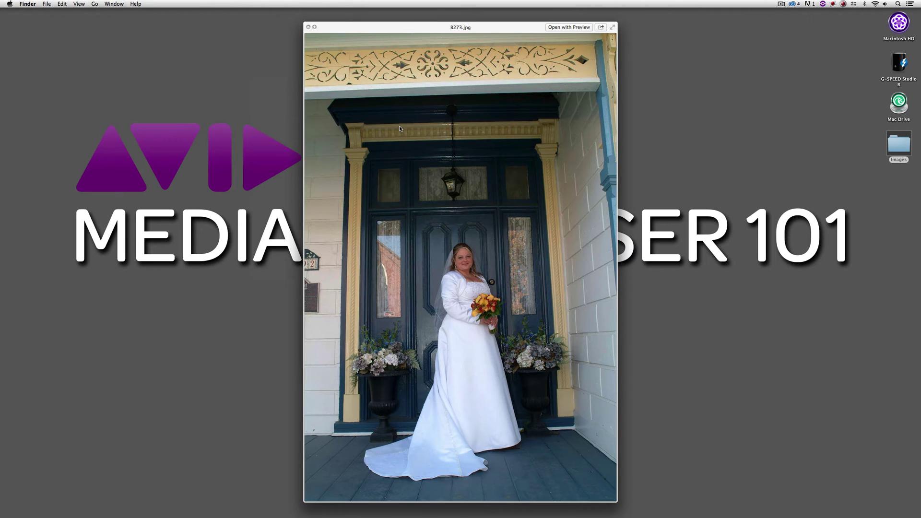
pyautogui.press('Down')
pyautogui.press('Up')
pyautogui.press('Up')
pyautogui.press('Down')
pyautogui.press('Down')
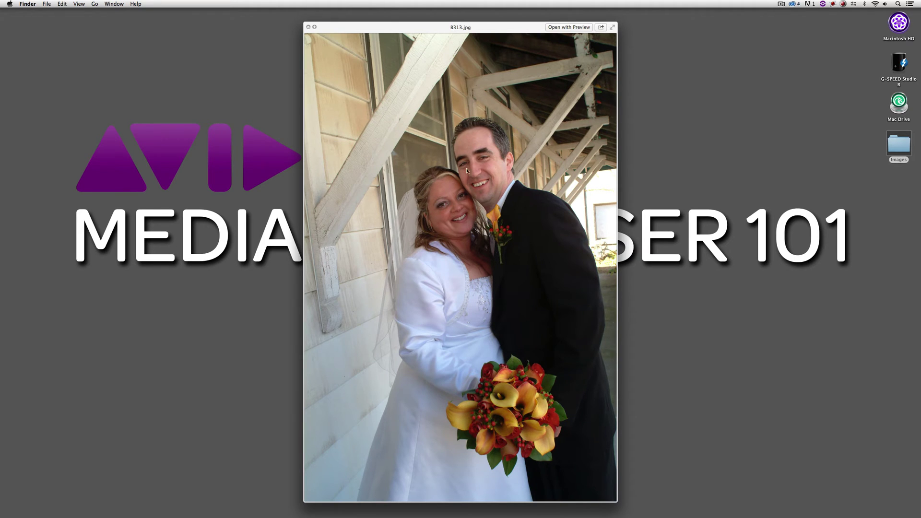
pyautogui.press('space')
# Preview the first image in the Images folder again, followed by the second one.
pyautogui.press('Up')
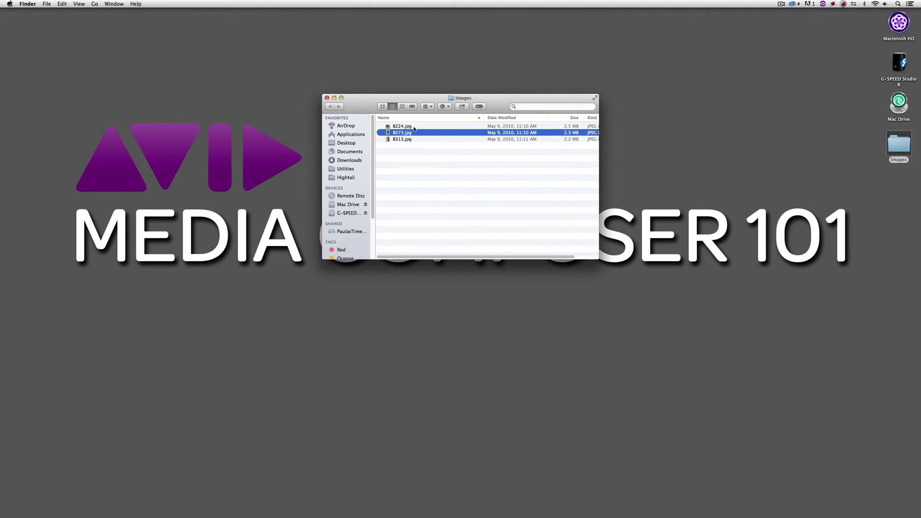
pyautogui.press('Up')
pyautogui.press('space')
pyautogui.press('space')
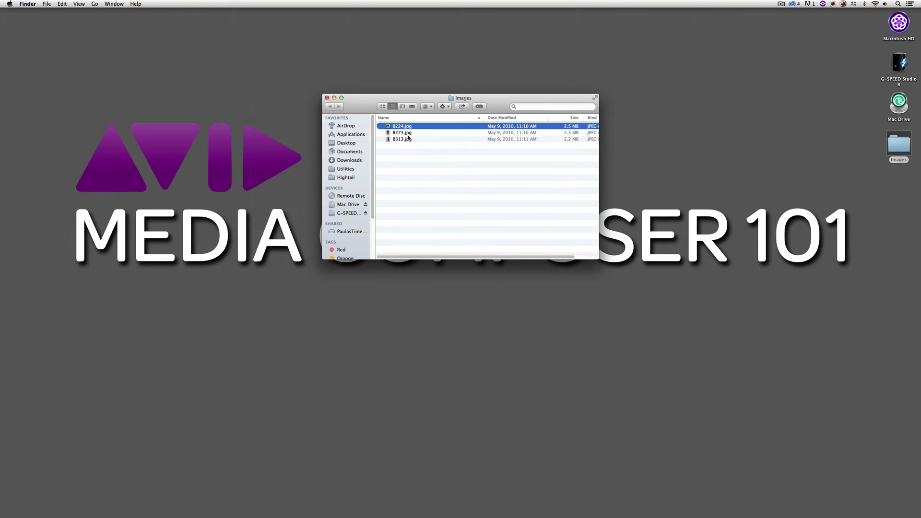
pyautogui.press('Down')
pyautogui.press('space')
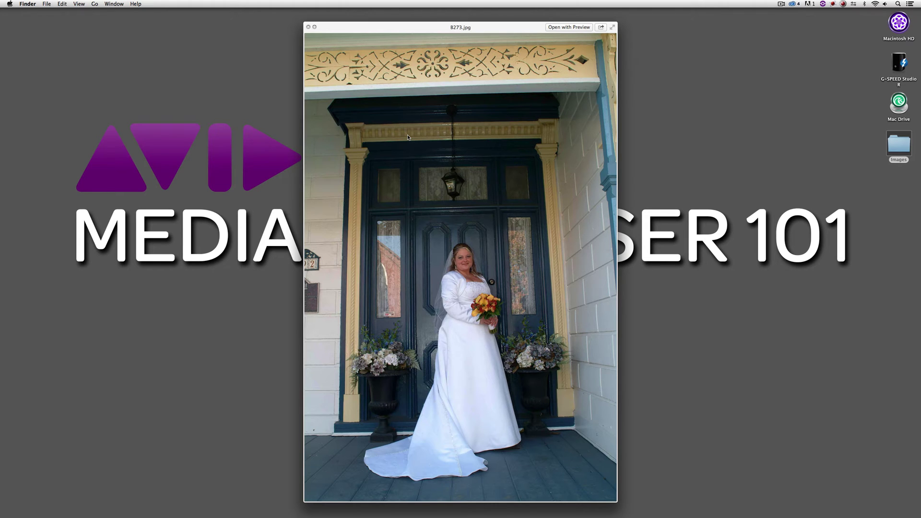
# Close the image preview and switch back to Avid Media Composer.
pyautogui.press('super+Tab')
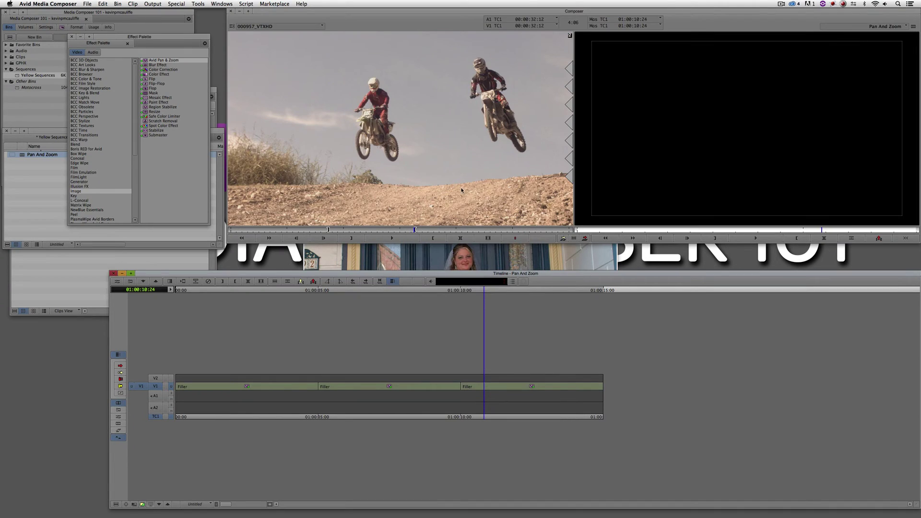
pyautogui.press('super+Tab')
pyautogui.press('space')
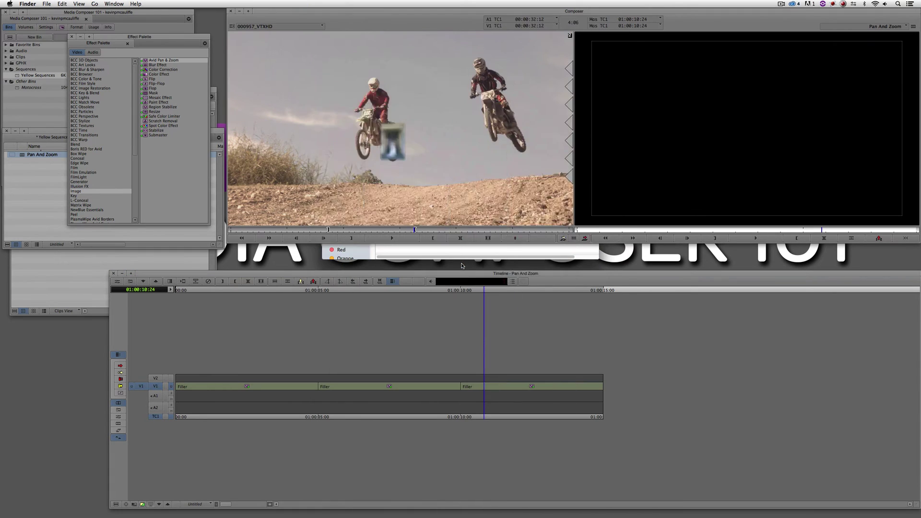
pyautogui.press('super+Tab')
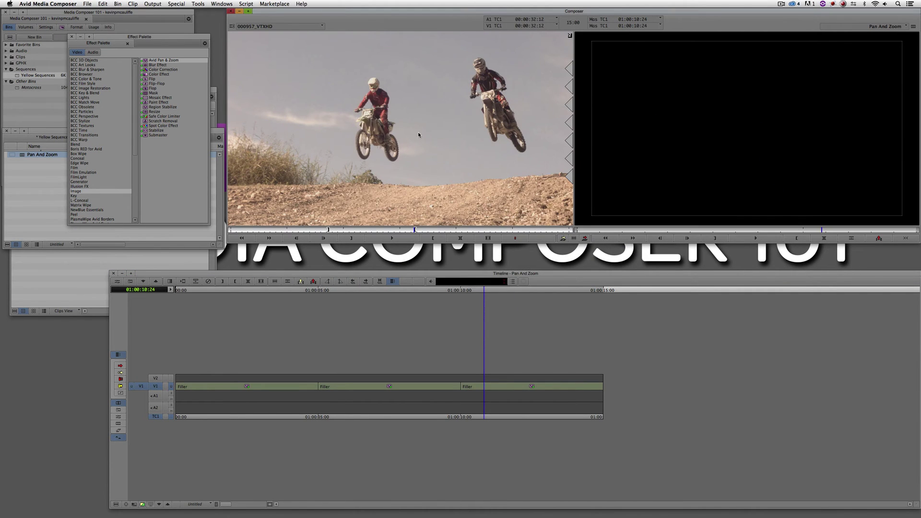
# Park the playhead on the first filler segment and open its Avid Pan & Zoom effect in the Effect Editor.
pyautogui.click(256, 395)
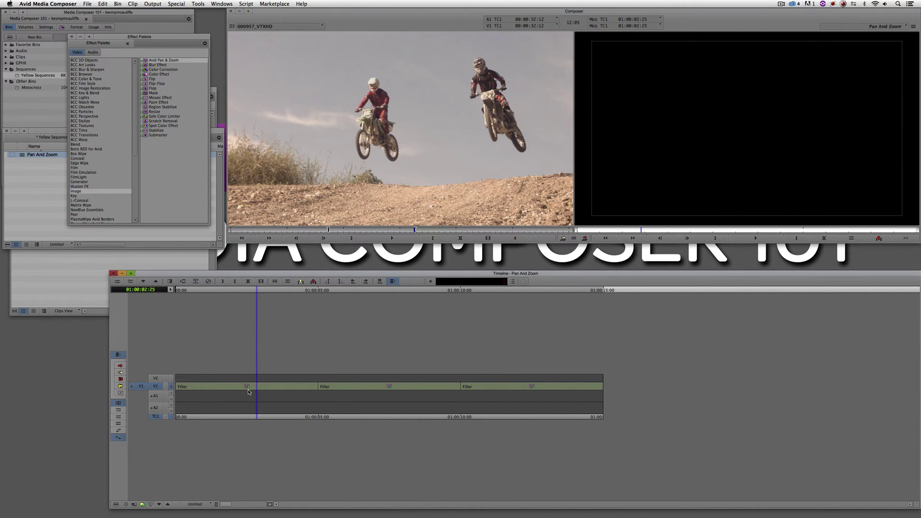
pyautogui.click(255, 386)
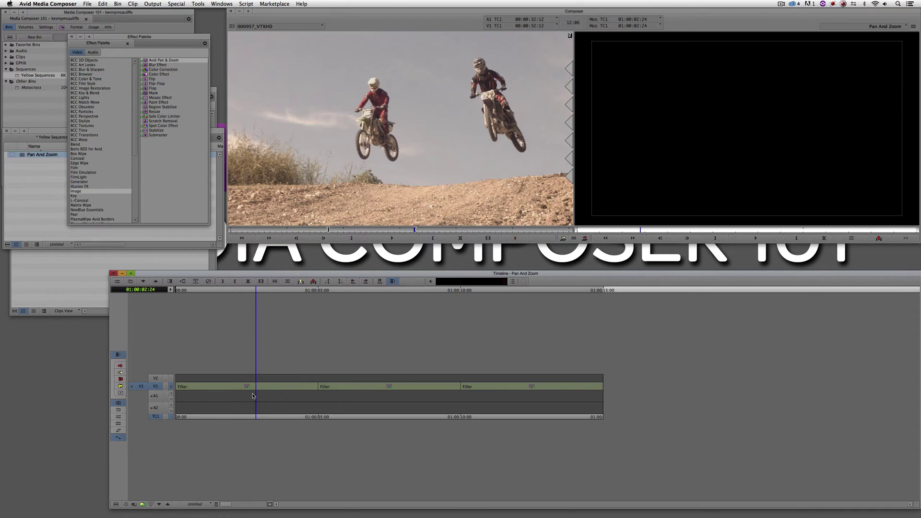
pyautogui.press('super+8')
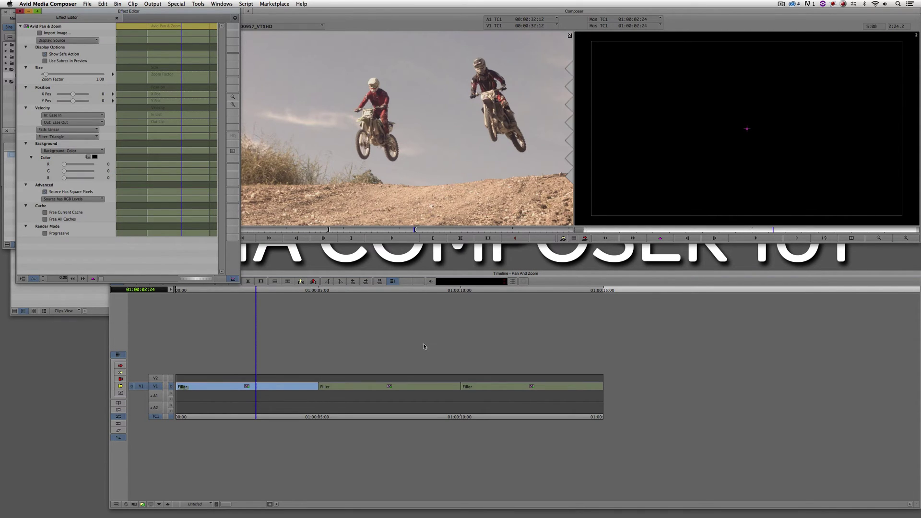
pyautogui.click(316, 274)
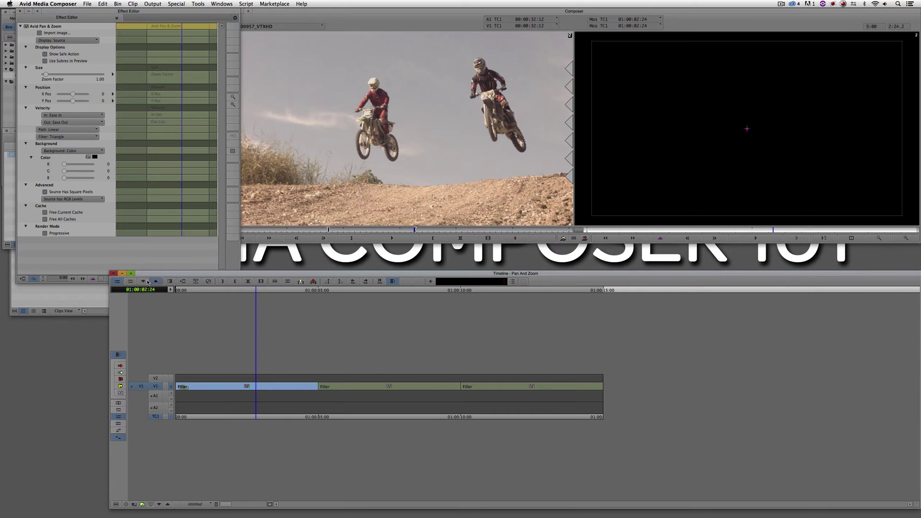
# Import B313.jpg into the first filler segment's Avid Pan & Zoom effect and set its display to Target.
pyautogui.click(116, 262)
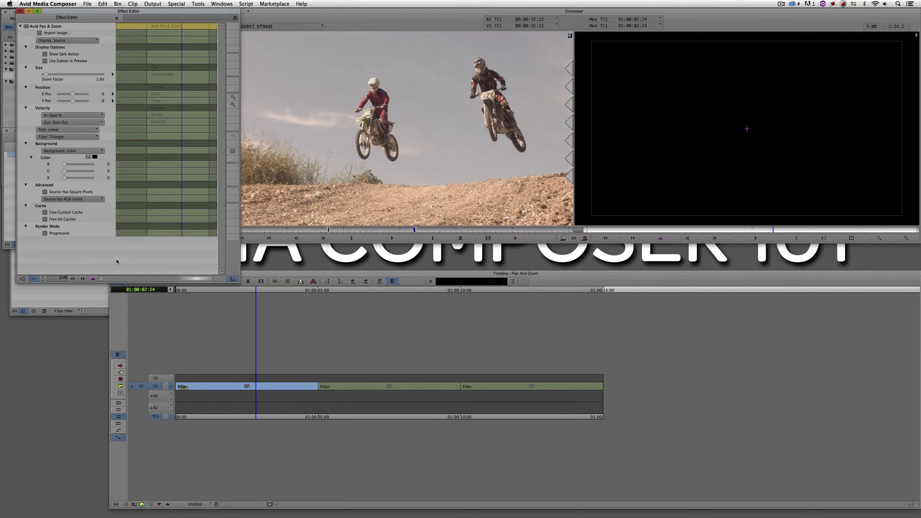
pyautogui.moveTo(101, 13); pyautogui.dragTo(125, 13)
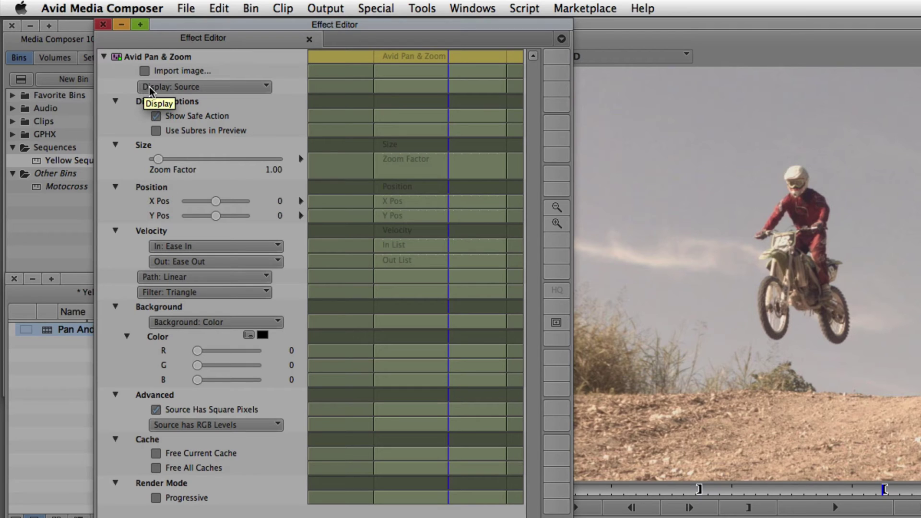
pyautogui.click(163, 72)
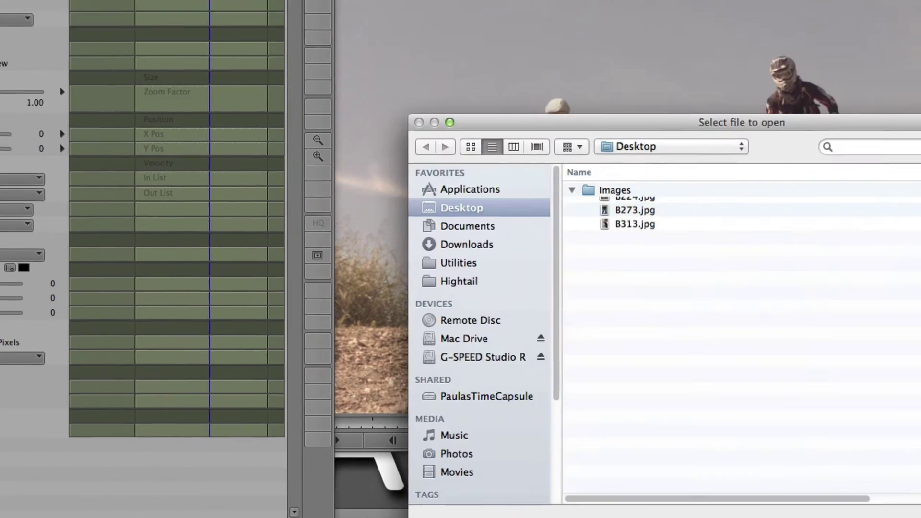
pyautogui.click(350, 153)
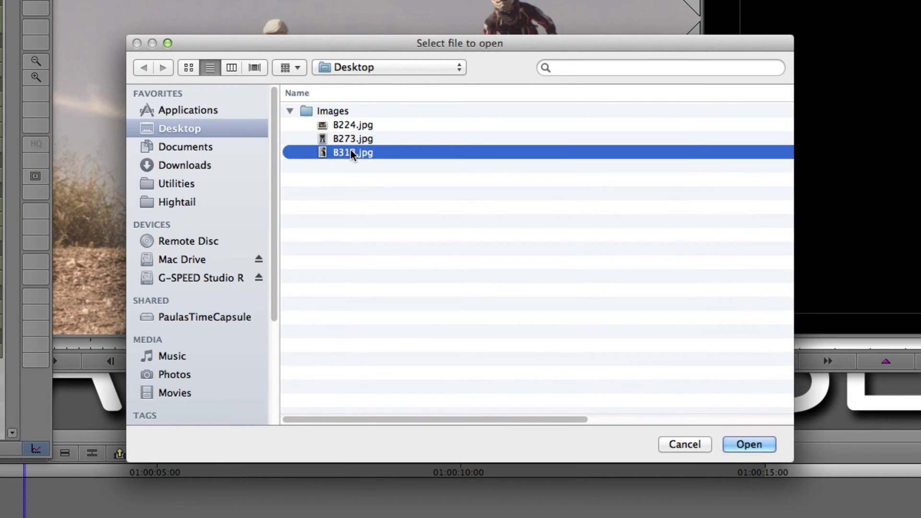
pyautogui.doubleClick(350, 152)
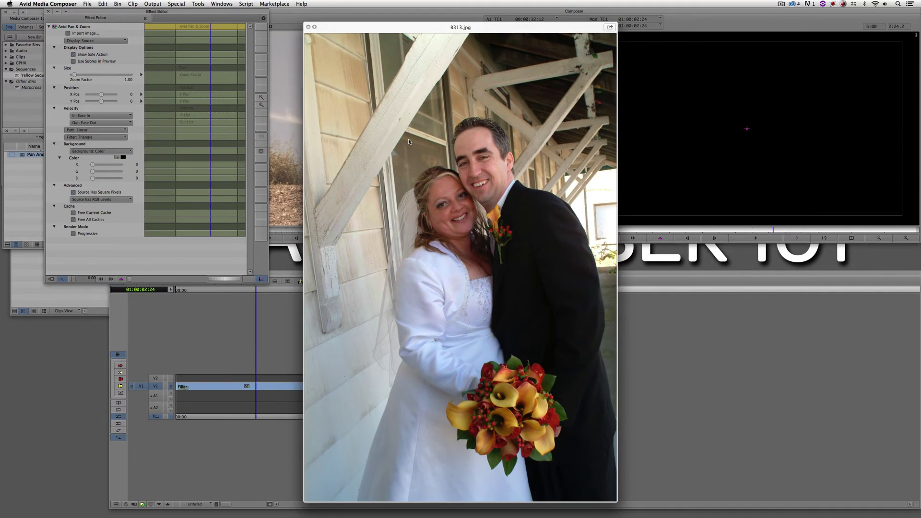
pyautogui.press('space')
pyautogui.click(599, 278)
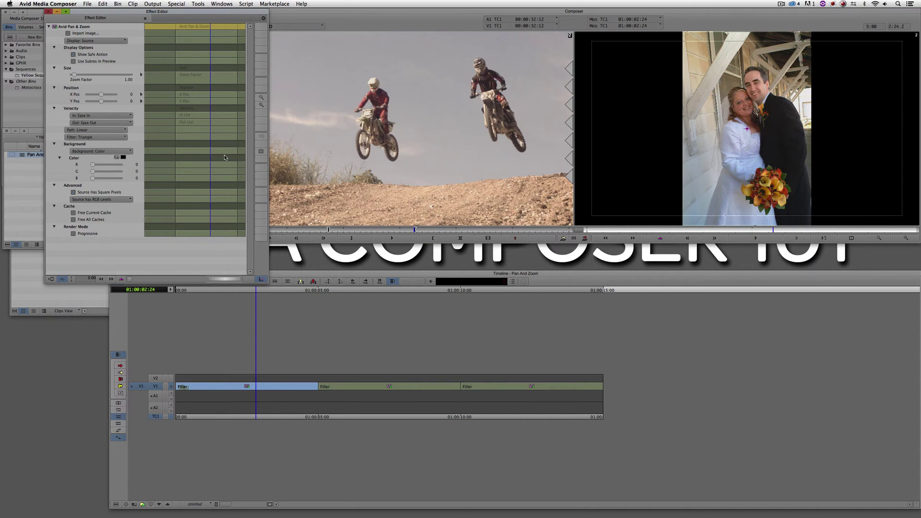
pyautogui.click(87, 41)
pyautogui.click(86, 48)
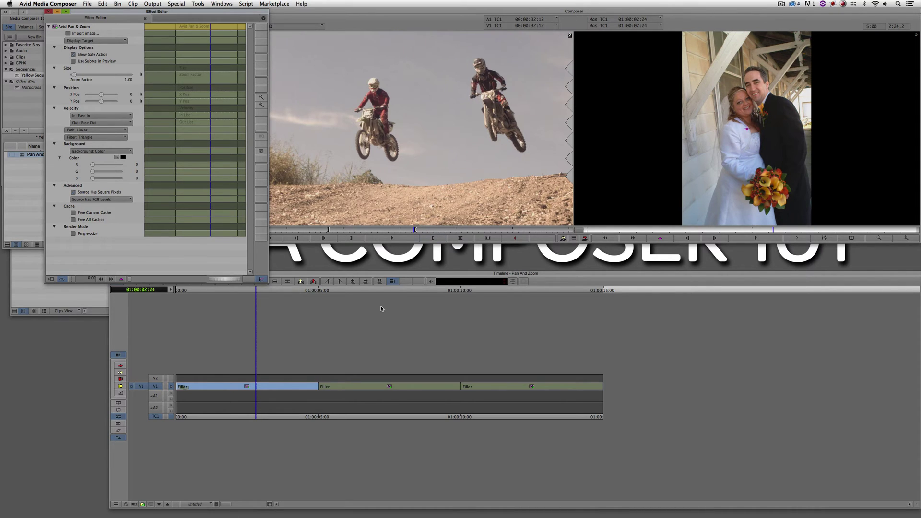
# Park on the second filler segment and import B224.jpg into its Avid Pan & Zoom effect.
pyautogui.click(346, 390)
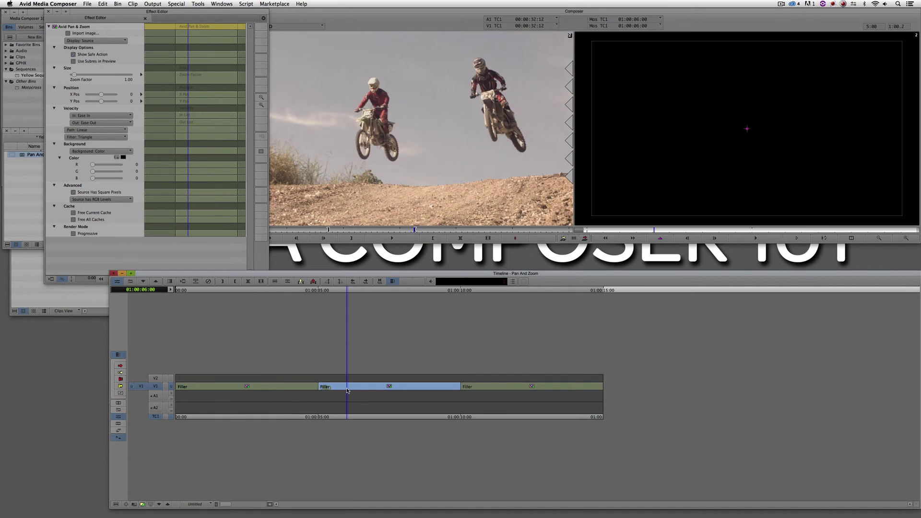
pyautogui.click(82, 33)
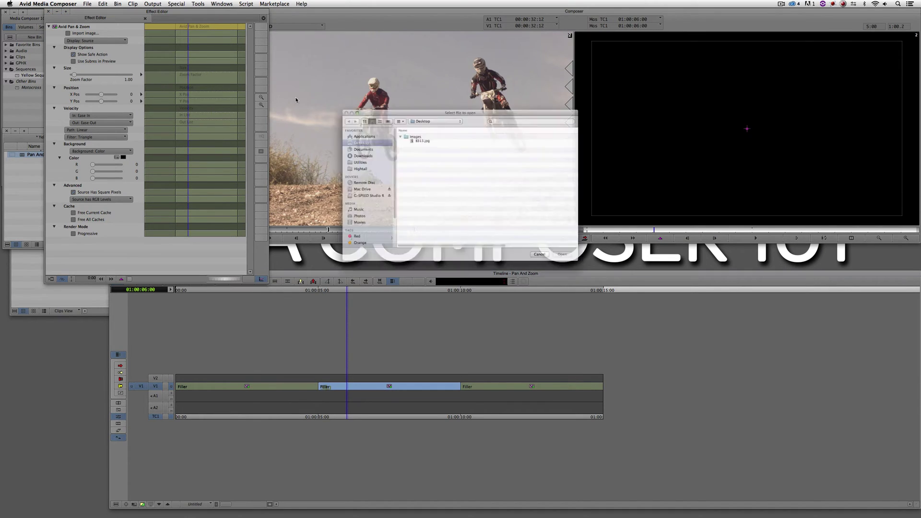
pyautogui.click(410, 127)
pyautogui.click(587, 277)
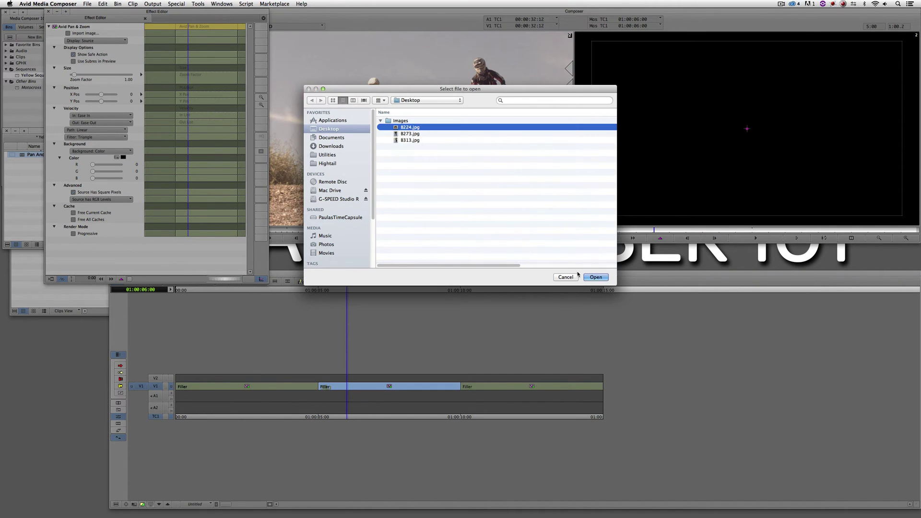
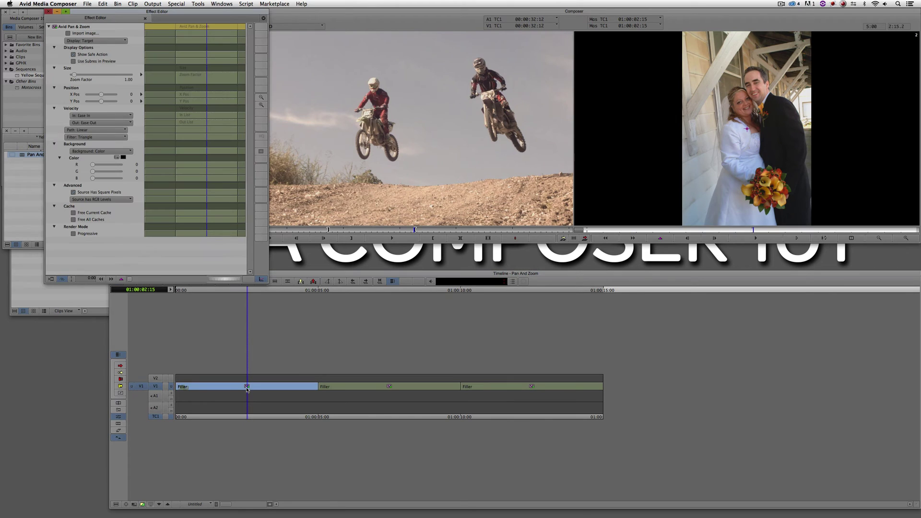
# Set the first segment's display to Source and park the playhead on the segment's first frame.
pyautogui.click(102, 41)
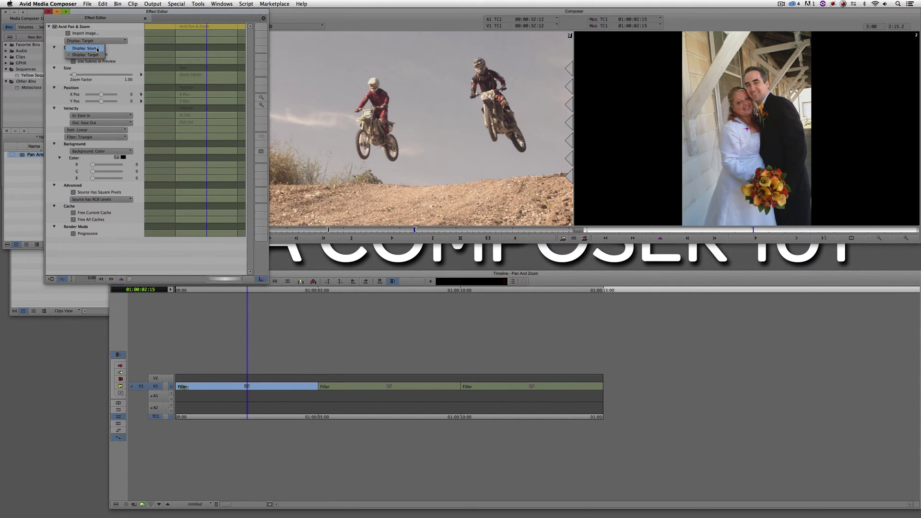
pyautogui.click(97, 48)
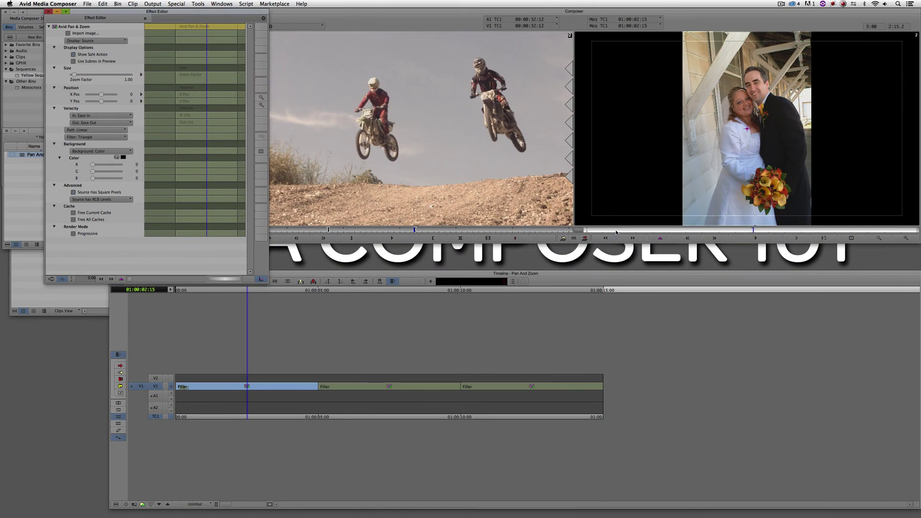
pyautogui.moveTo(641, 230); pyautogui.dragTo(584, 232)
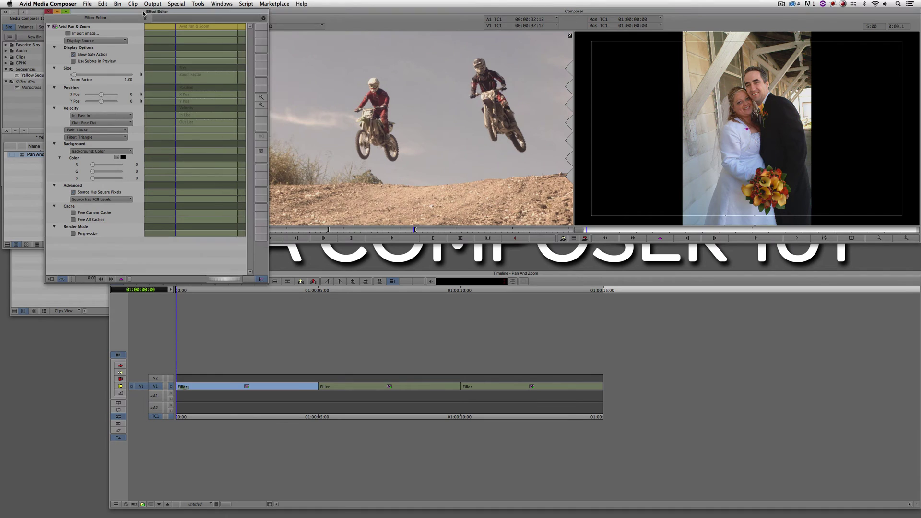
pyautogui.moveTo(158, 12); pyautogui.dragTo(145, 11)
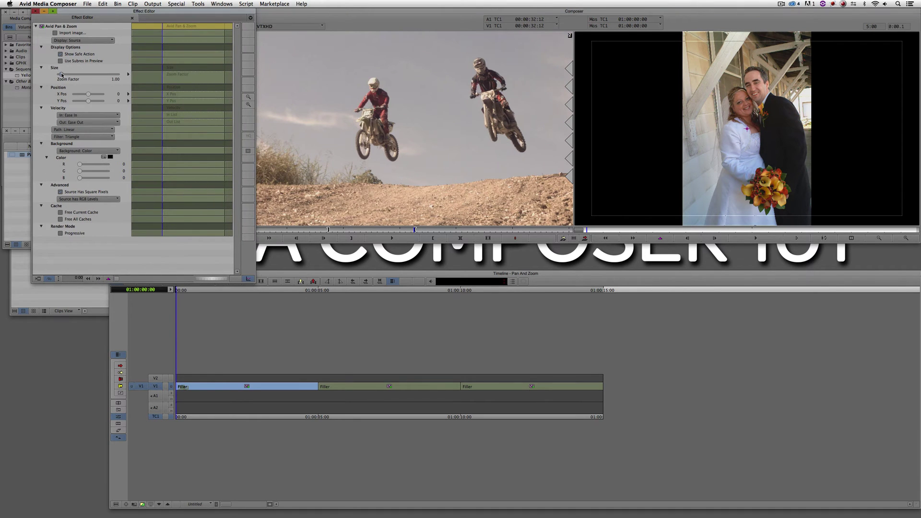
# Set the Zoom Factor to about 2.96 and add a Position keyframe at the first segment's first frame.
pyautogui.moveTo(62, 75); pyautogui.dragTo(63, 74)
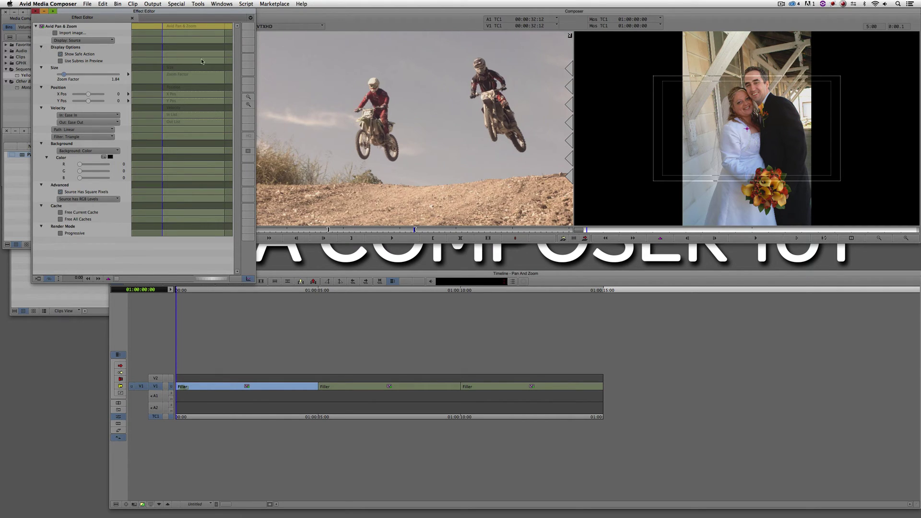
pyautogui.moveTo(65, 76); pyautogui.dragTo(67, 75)
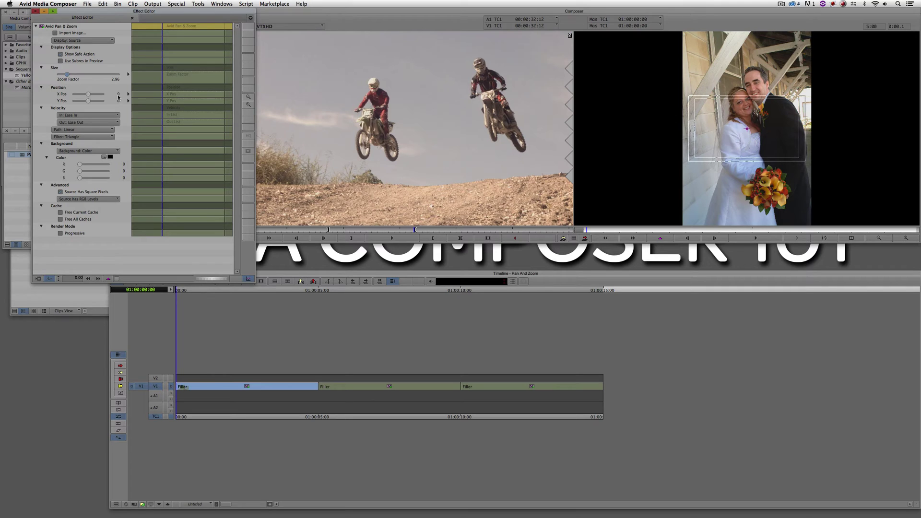
pyautogui.rightClick(168, 93)
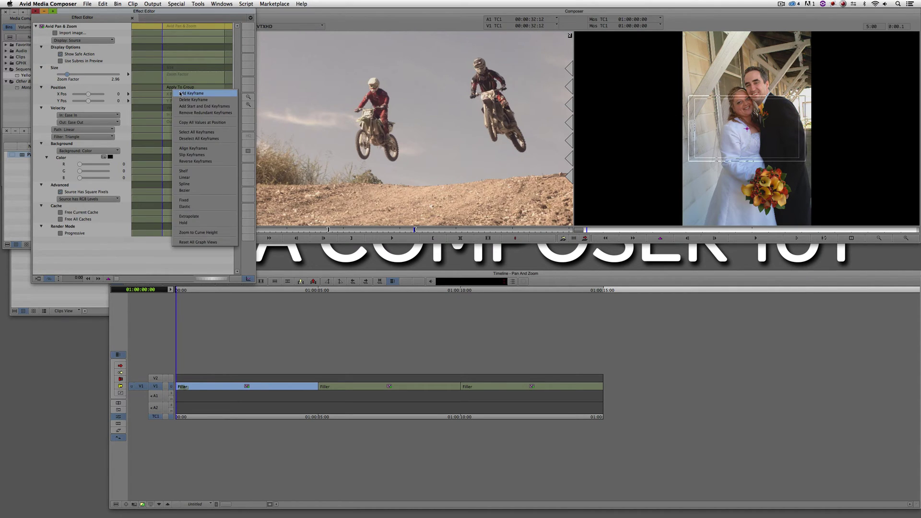
pyautogui.click(181, 93)
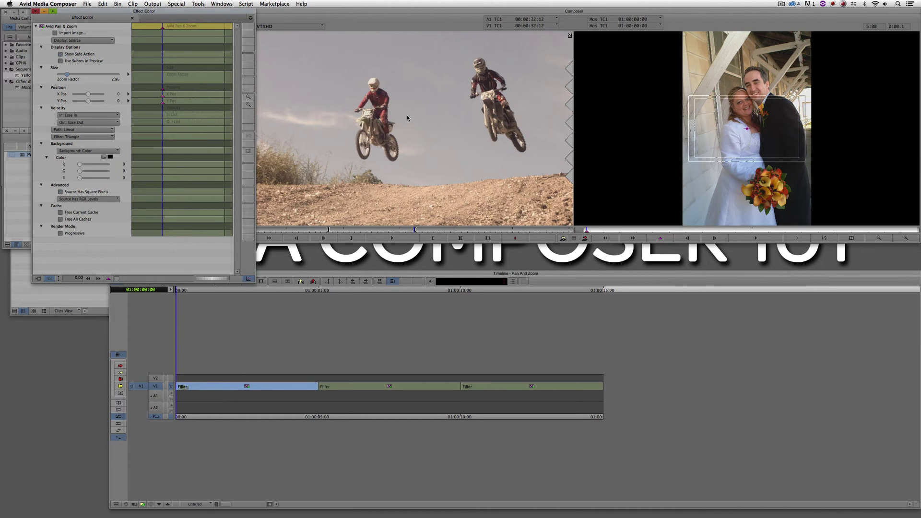
# Set both the In and Out velocity to Linear at the first segment's starting keyframe.
pyautogui.click(90, 115)
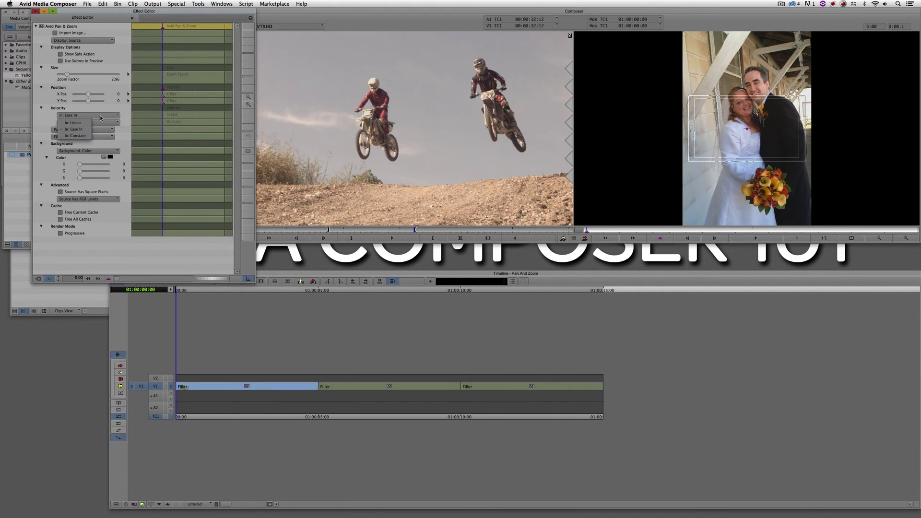
pyautogui.click(67, 122)
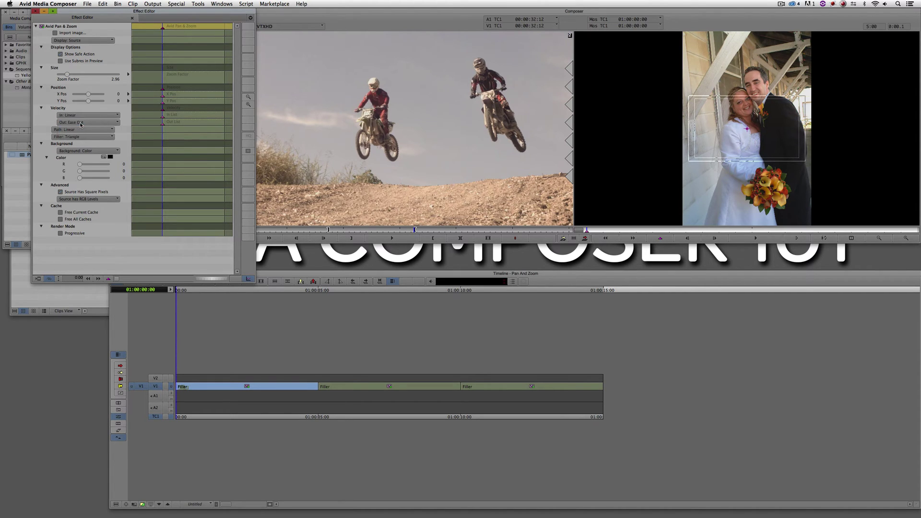
pyautogui.click(65, 121)
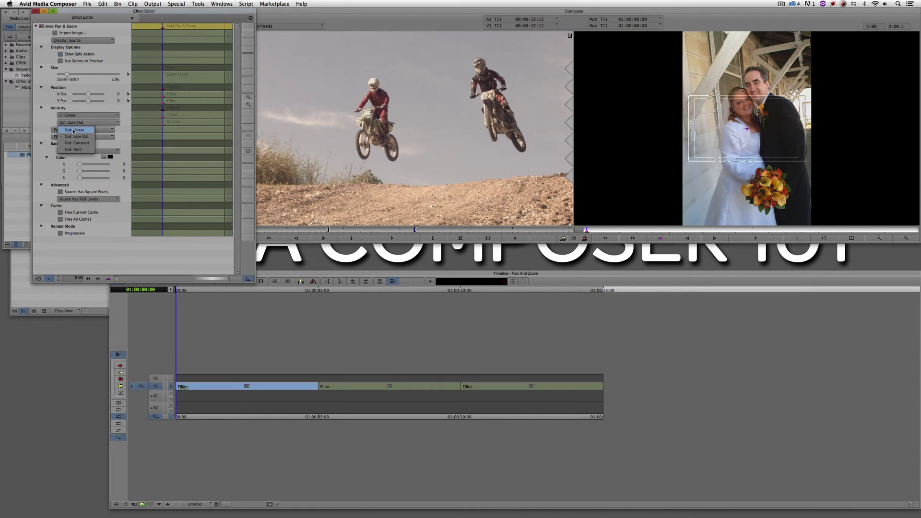
pyautogui.click(74, 130)
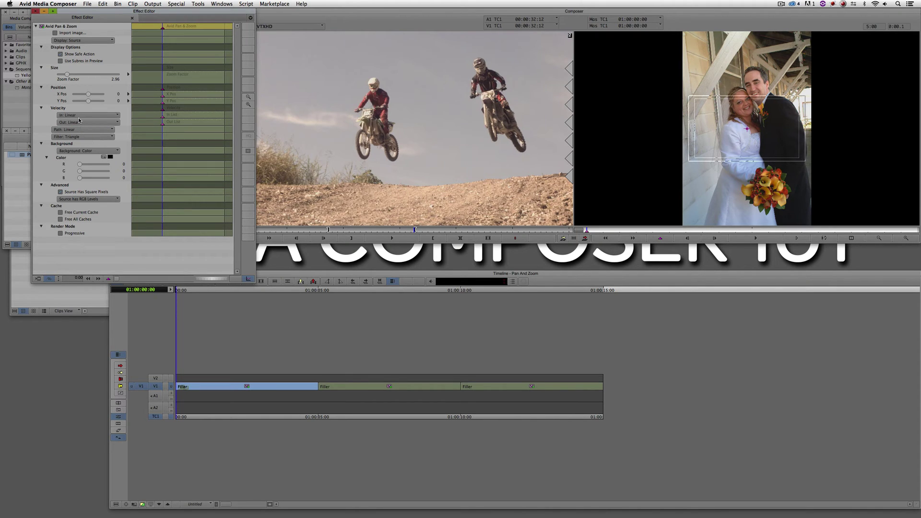
# Add a Position keyframe at the first segment's last frame and move the framing box up to about X 2, Y -179.
pyautogui.moveTo(213, 95); pyautogui.dragTo(228, 93)
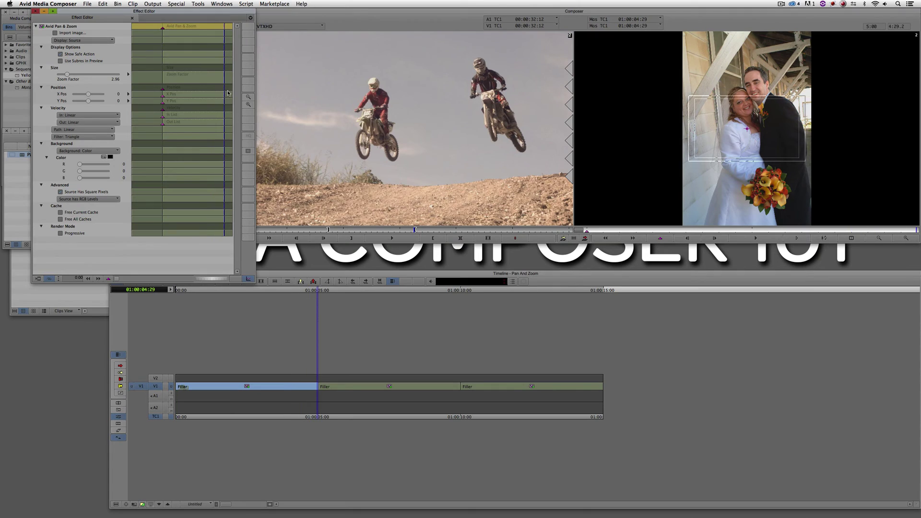
pyautogui.rightClick(181, 89)
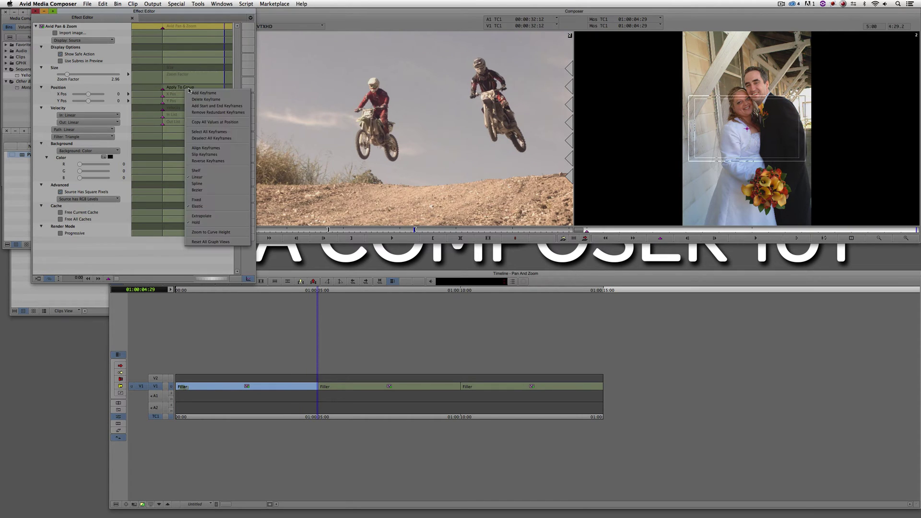
pyautogui.click(216, 92)
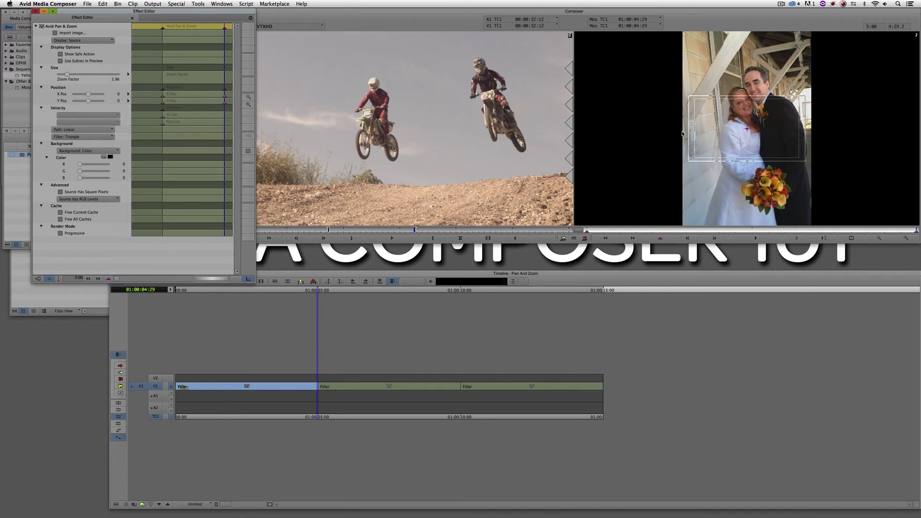
pyautogui.moveTo(748, 132); pyautogui.dragTo(747, 95)
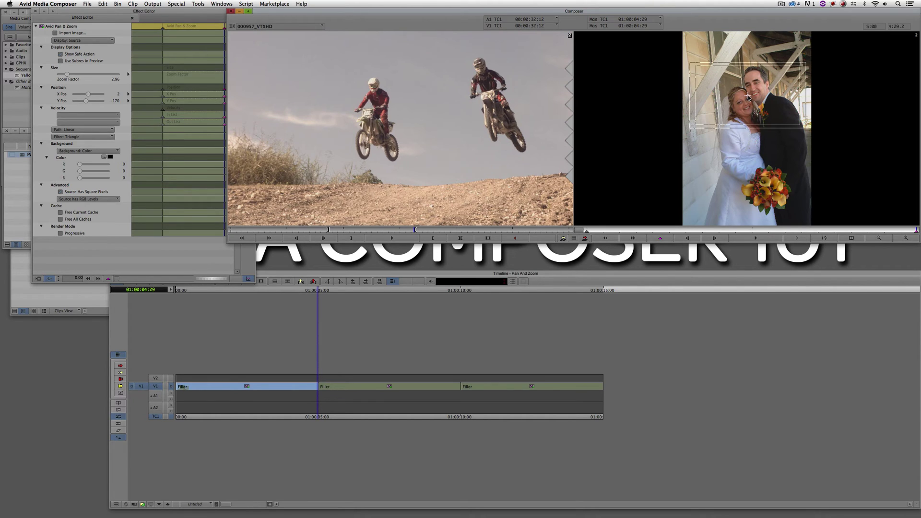
pyautogui.moveTo(748, 96); pyautogui.dragTo(748, 94)
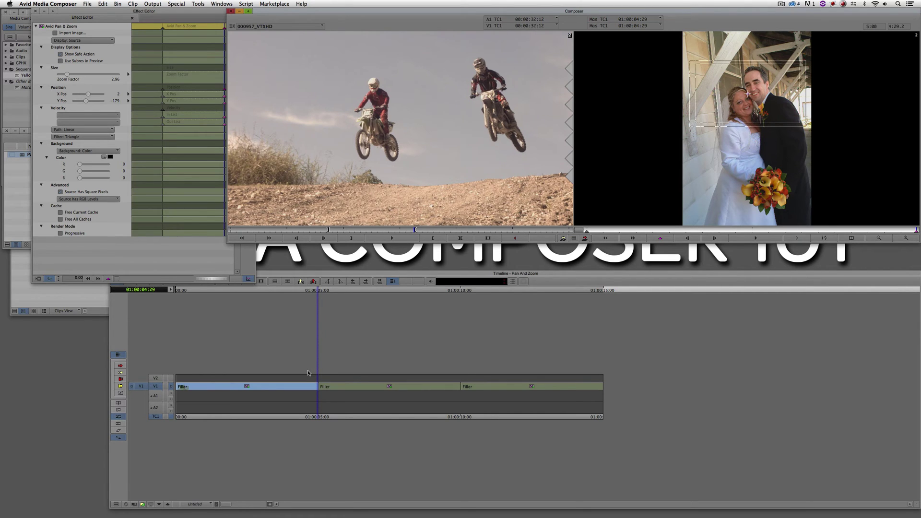
# Preview the first segment's pan at different frames in the Target display, and return the display to Source.
pyautogui.click(277, 386)
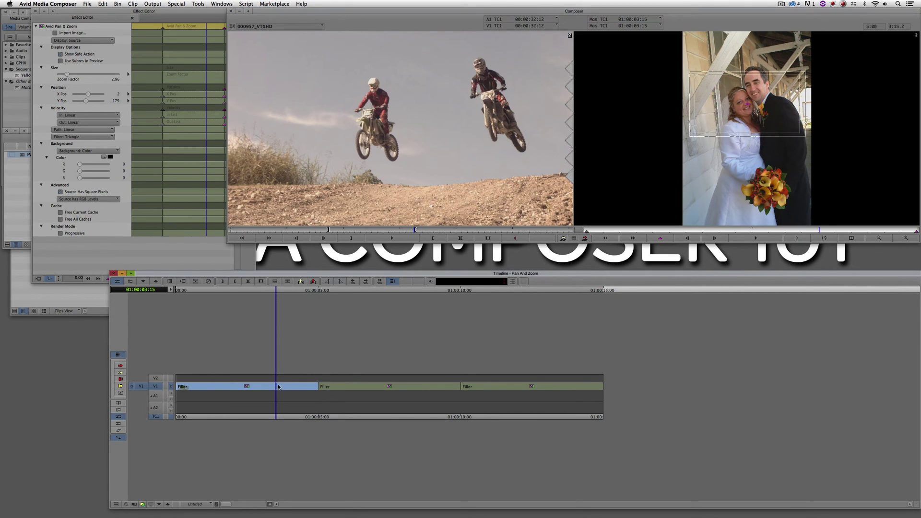
pyautogui.click(82, 41)
pyautogui.click(75, 53)
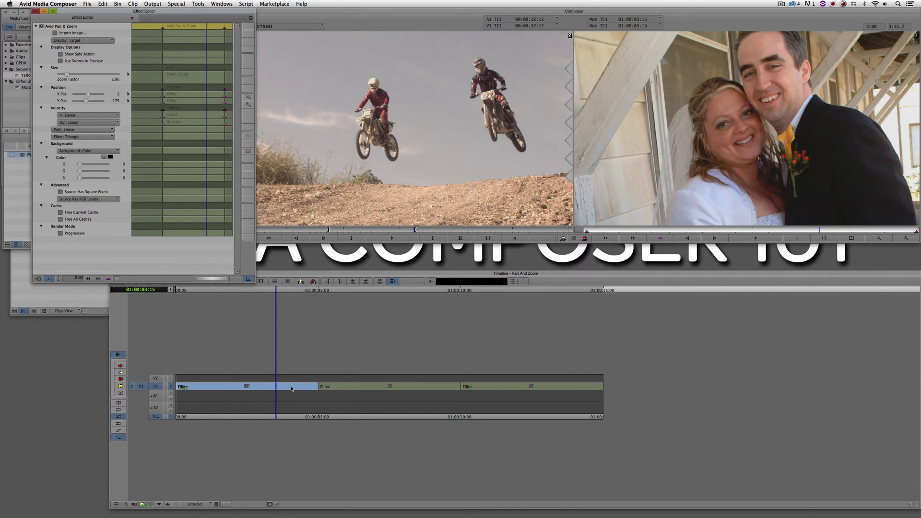
pyautogui.moveTo(291, 389); pyautogui.dragTo(232, 386)
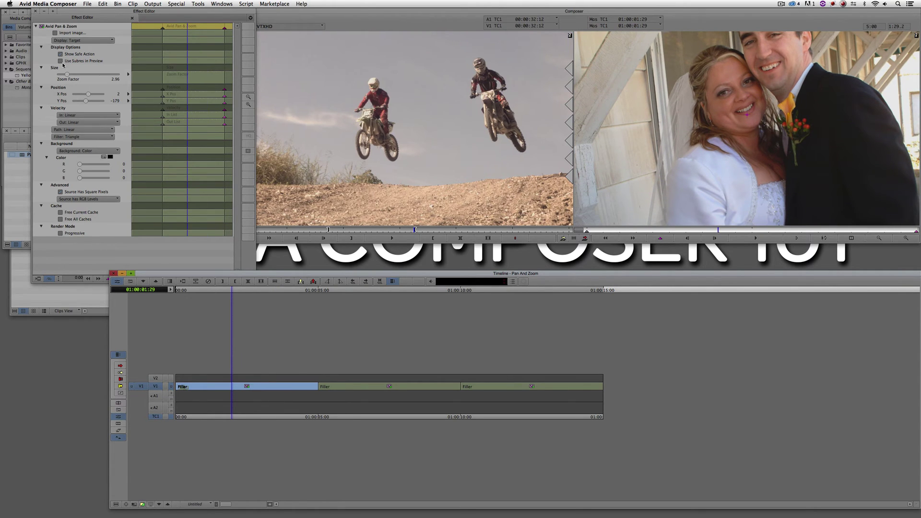
pyautogui.click(80, 42)
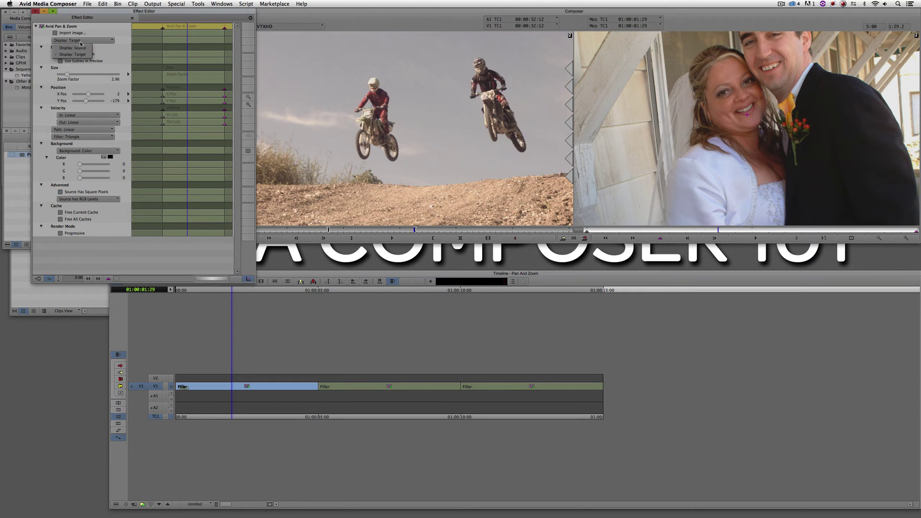
pyautogui.click(80, 42)
pyautogui.click(79, 49)
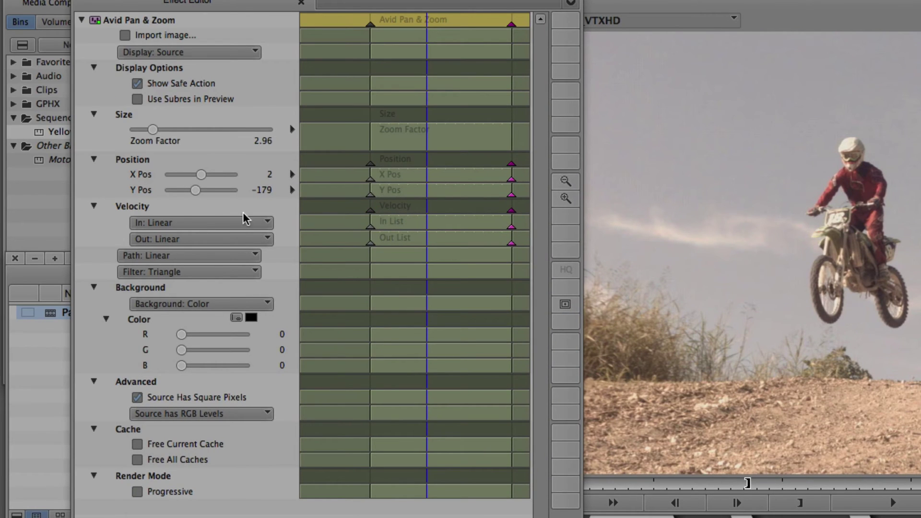
# Review the In velocity options of the first segment's effect.
pyautogui.click(154, 225)
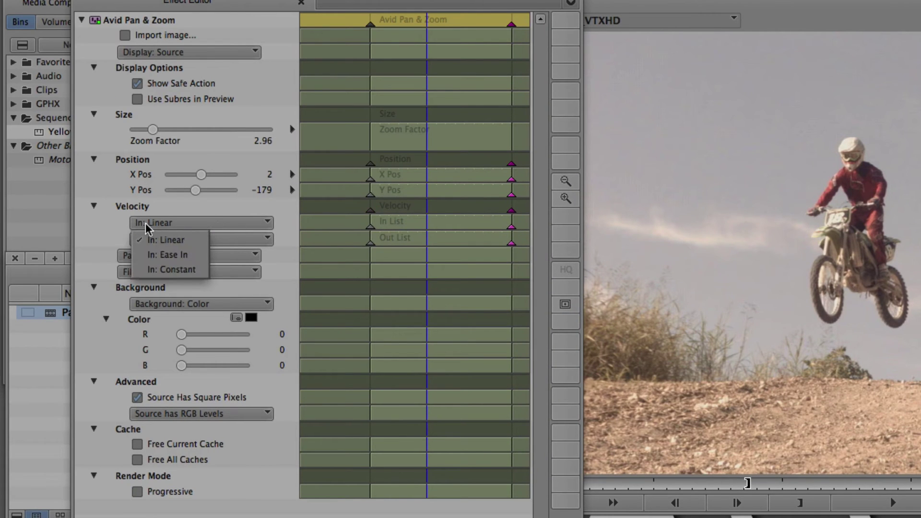
pyautogui.click(122, 241)
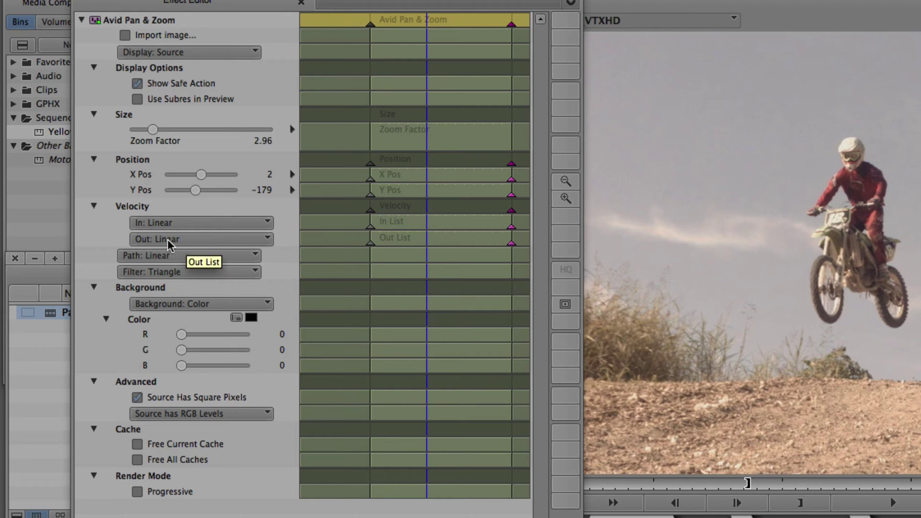
# Review the effect's Path options and the source color level options without changing them.
pyautogui.click(151, 256)
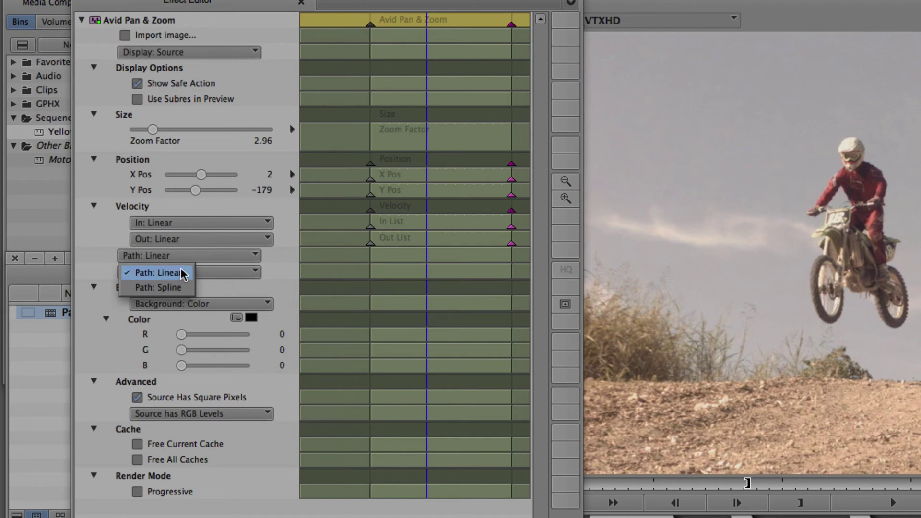
pyautogui.click(101, 229)
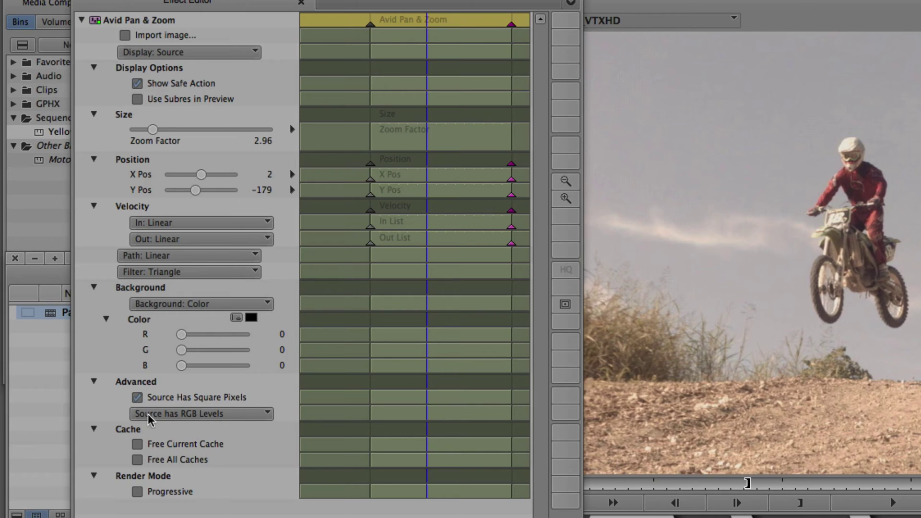
pyautogui.click(252, 416)
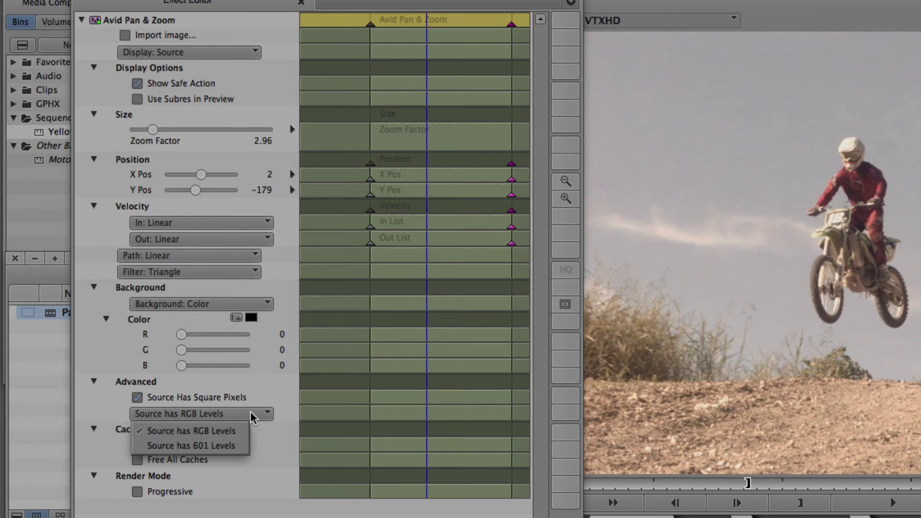
pyautogui.click(252, 415)
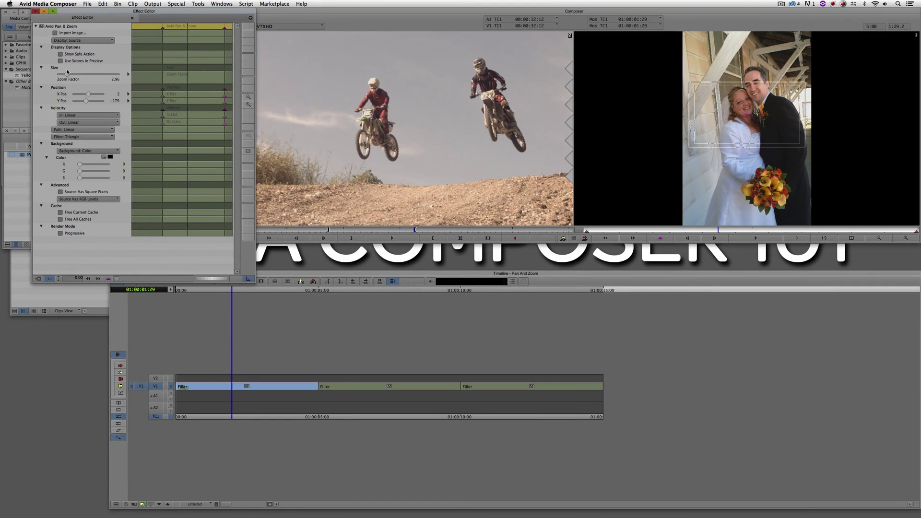
# Switch the display to Target and play the first segment's animated pan.
pyautogui.click(91, 41)
pyautogui.click(78, 54)
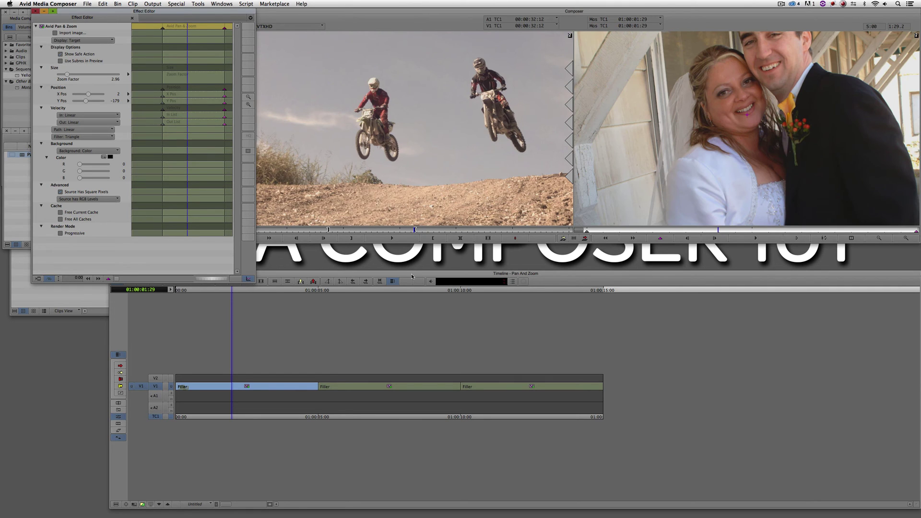
pyautogui.click(755, 238)
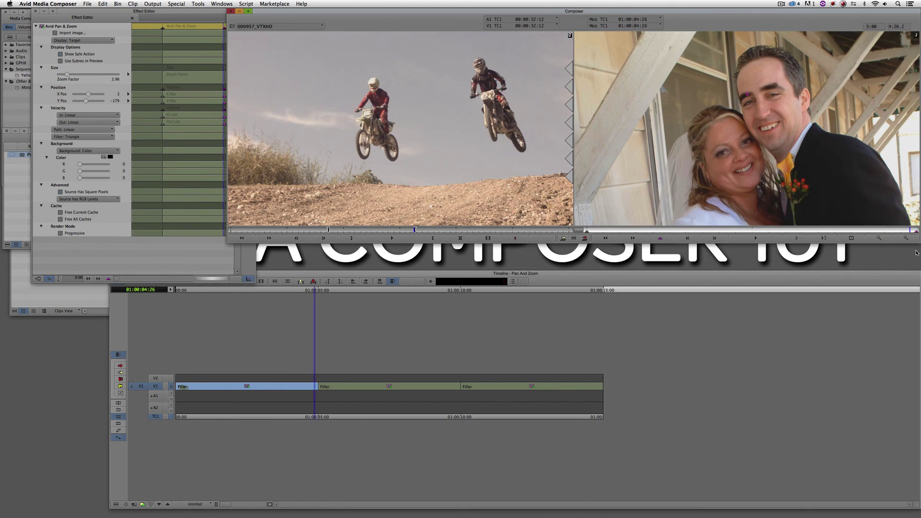
# At the second segment's first frame in Source display, set the Zoom Factor to about 1.59 and X Pos to about -162.
pyautogui.click(395, 386)
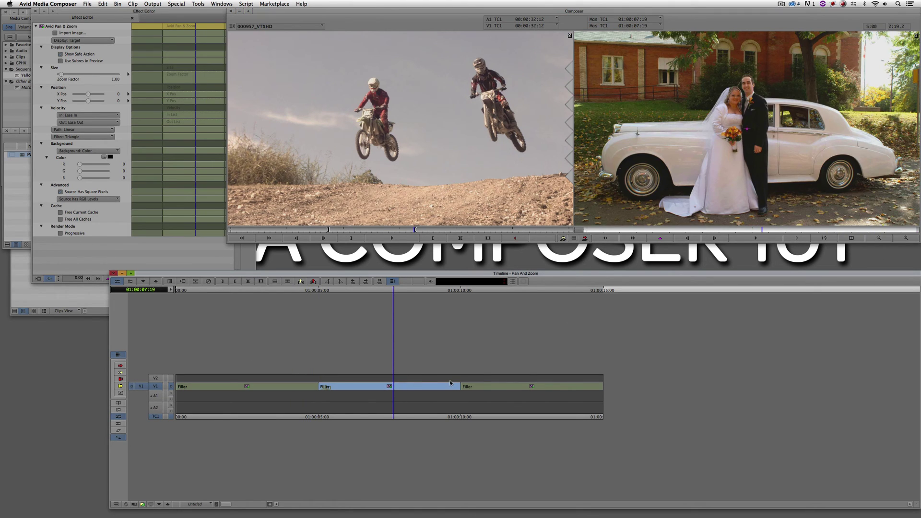
pyautogui.moveTo(162, 15); pyautogui.dragTo(153, 14)
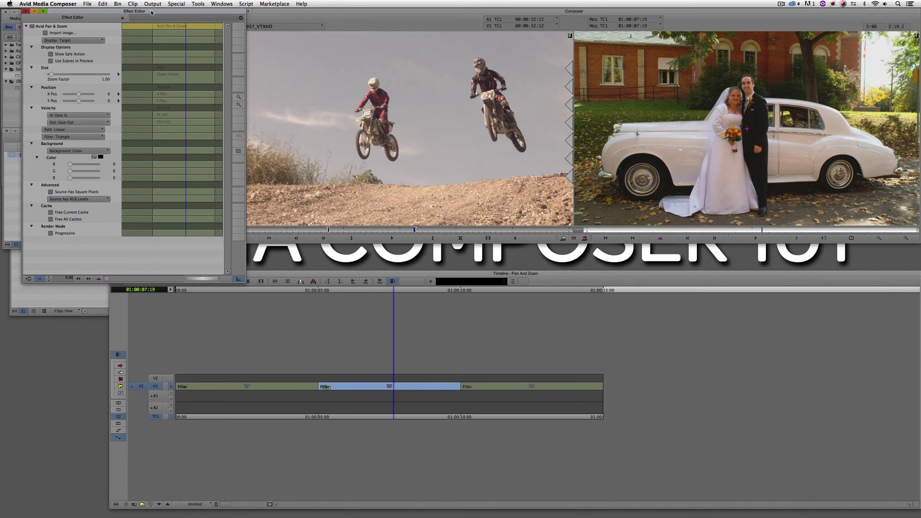
pyautogui.press('super+8')
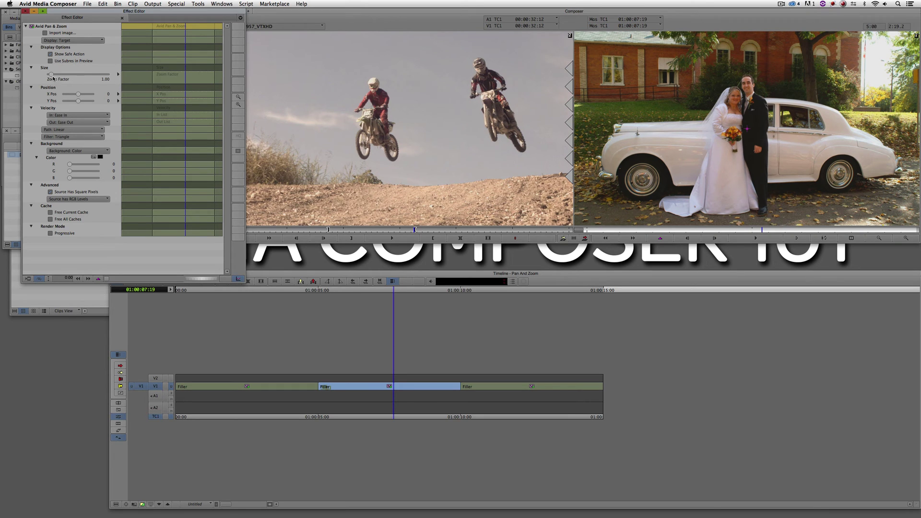
pyautogui.moveTo(173, 76); pyautogui.dragTo(152, 77)
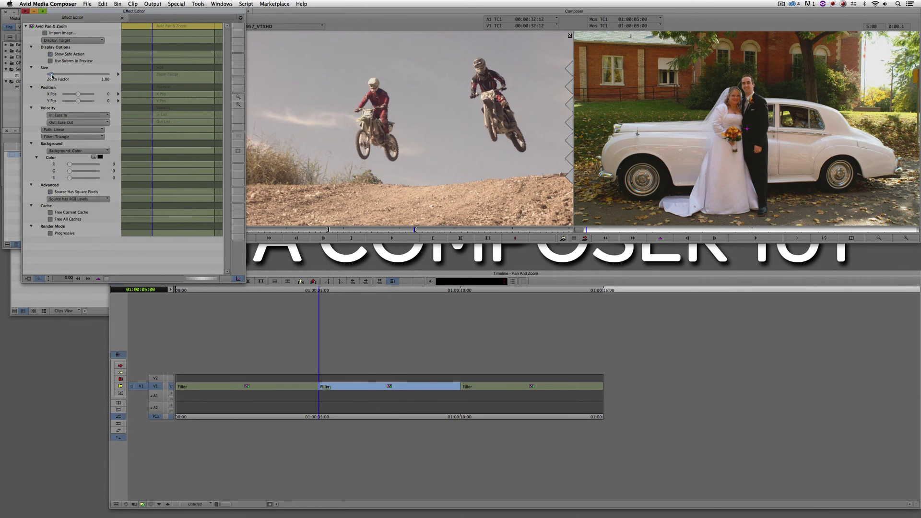
pyautogui.moveTo(50, 75); pyautogui.dragTo(52, 76)
pyautogui.click(65, 39)
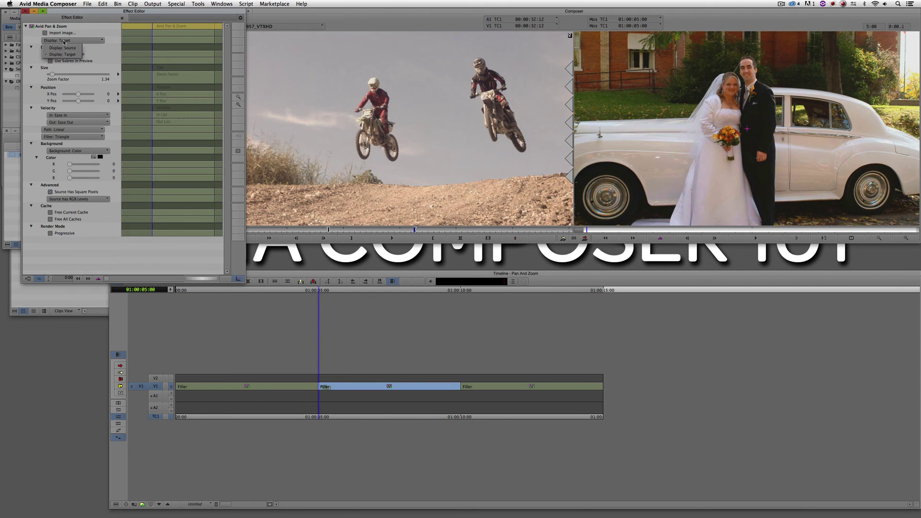
pyautogui.click(63, 48)
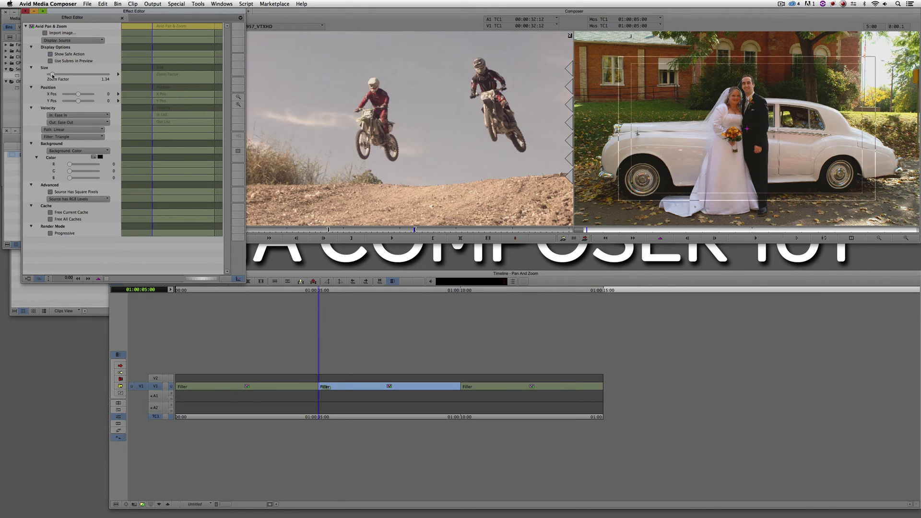
pyautogui.moveTo(53, 75); pyautogui.dragTo(53, 75)
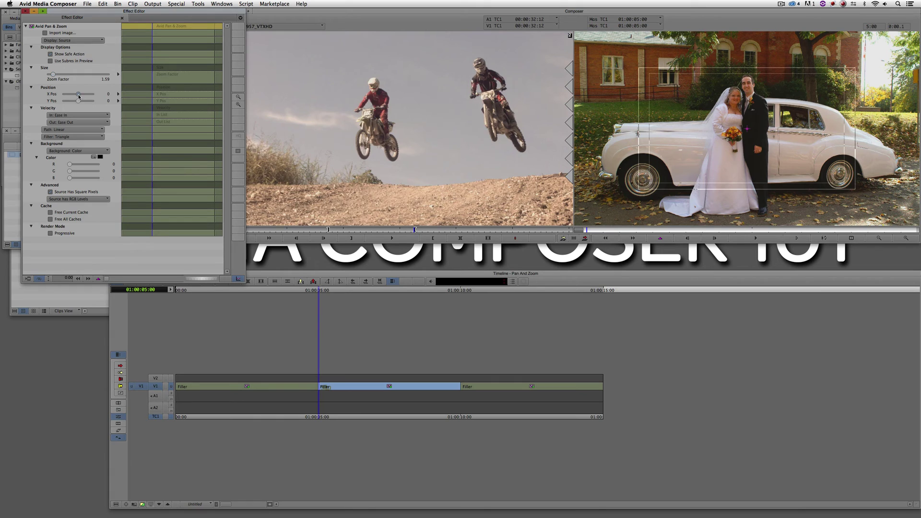
pyautogui.moveTo(78, 96); pyautogui.dragTo(77, 96)
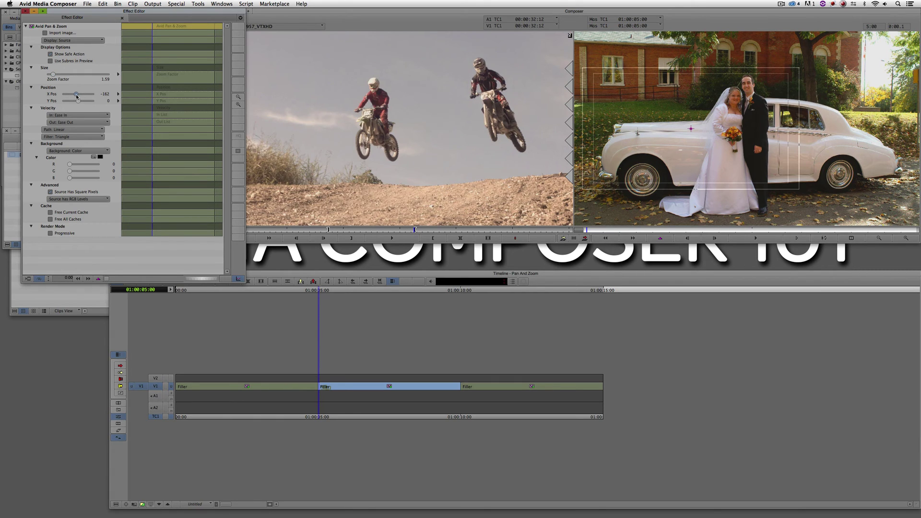
# Set both the In and Out velocity to Linear and add a Position keyframe at the second segment's first frame.
pyautogui.click(65, 115)
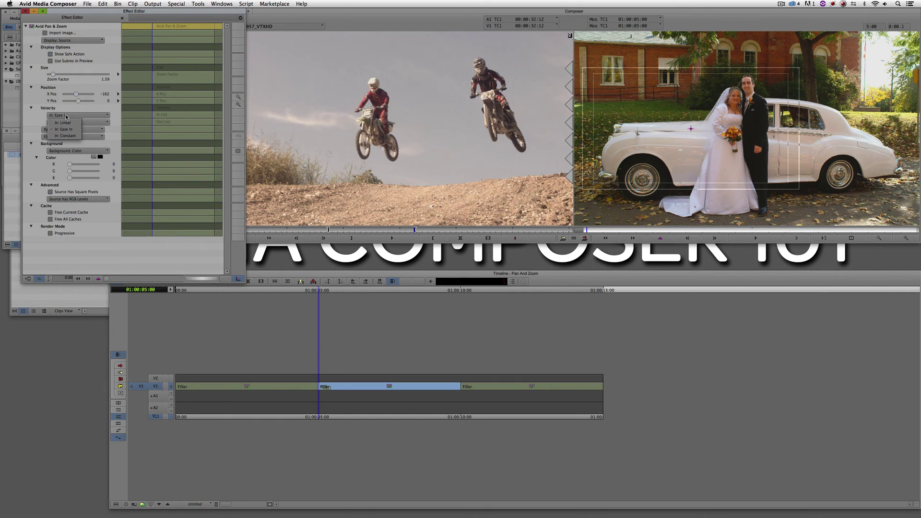
pyautogui.click(65, 123)
pyautogui.click(74, 122)
pyautogui.click(65, 129)
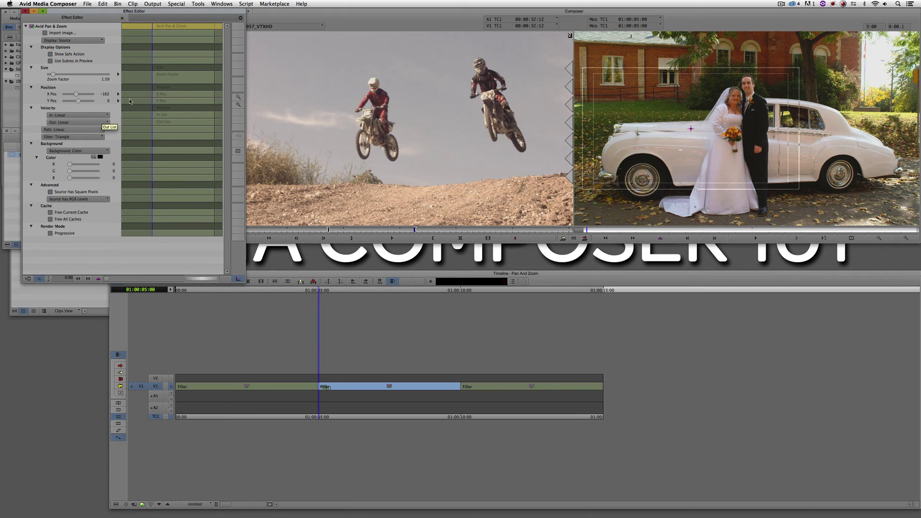
pyautogui.rightClick(158, 88)
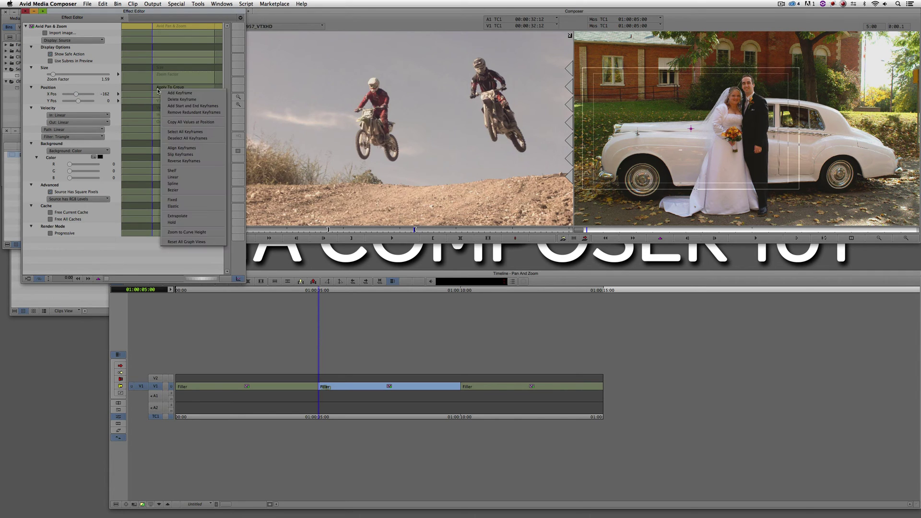
pyautogui.click(165, 93)
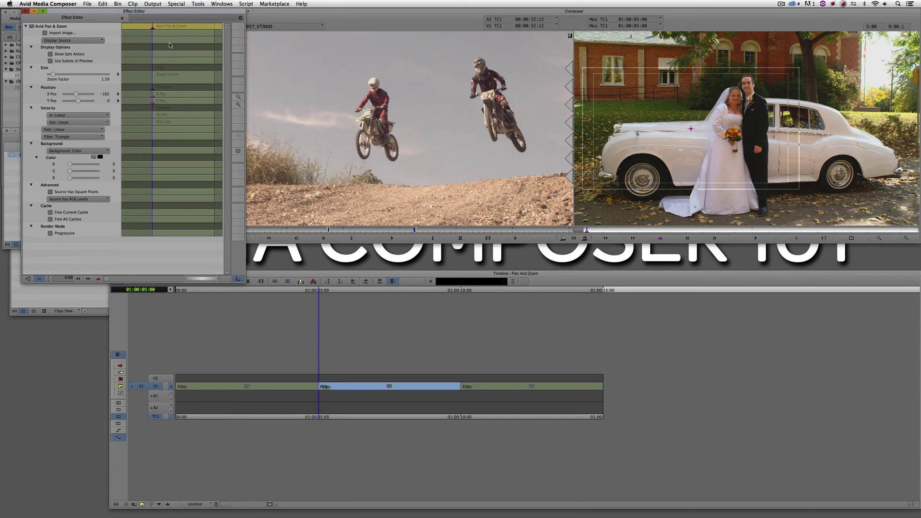
# Try to move the framing box to about X 162 at the second segment's last frame without a keyframe there, and undo it.
pyautogui.moveTo(173, 44); pyautogui.dragTo(230, 82)
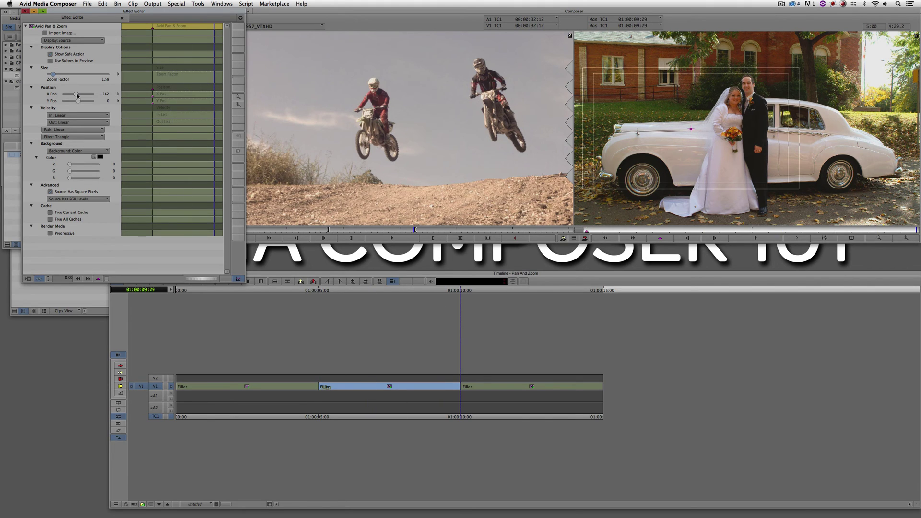
pyautogui.moveTo(77, 95); pyautogui.dragTo(77, 95)
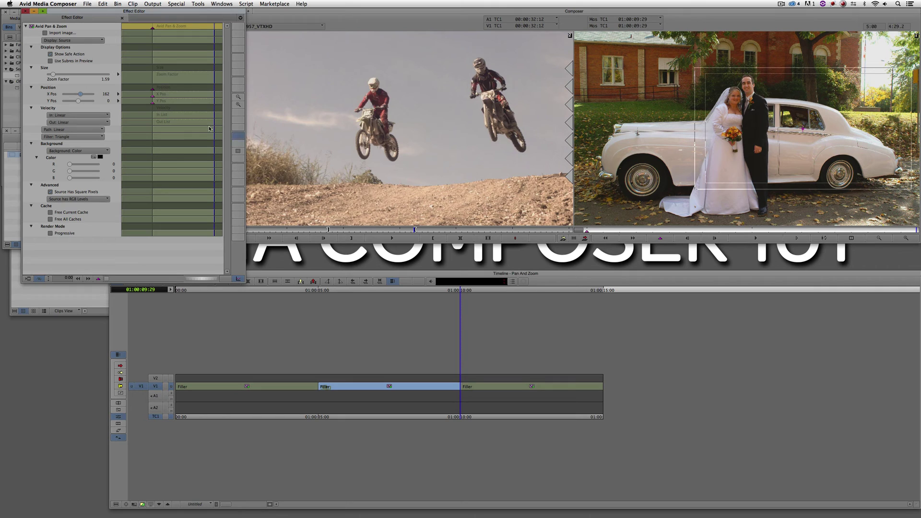
pyautogui.click(71, 41)
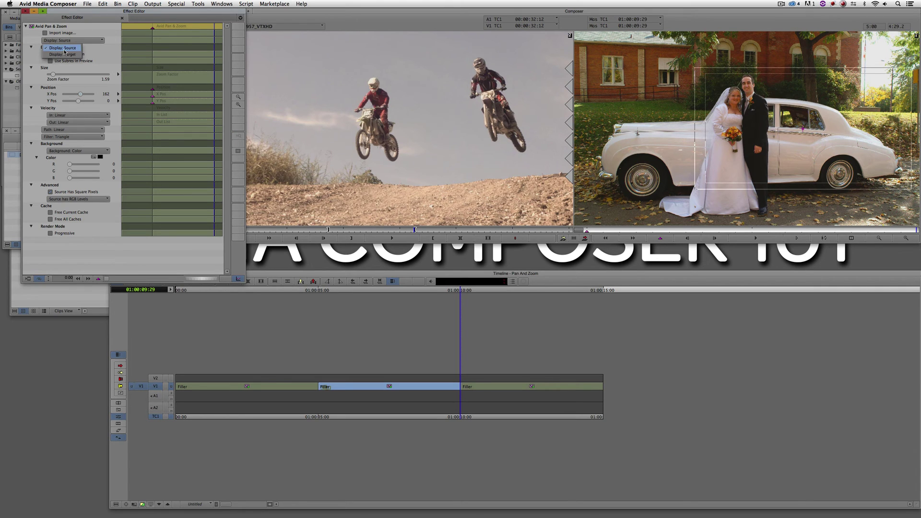
pyautogui.click(67, 48)
pyautogui.moveTo(603, 231); pyautogui.dragTo(596, 234)
pyautogui.press('super+z')
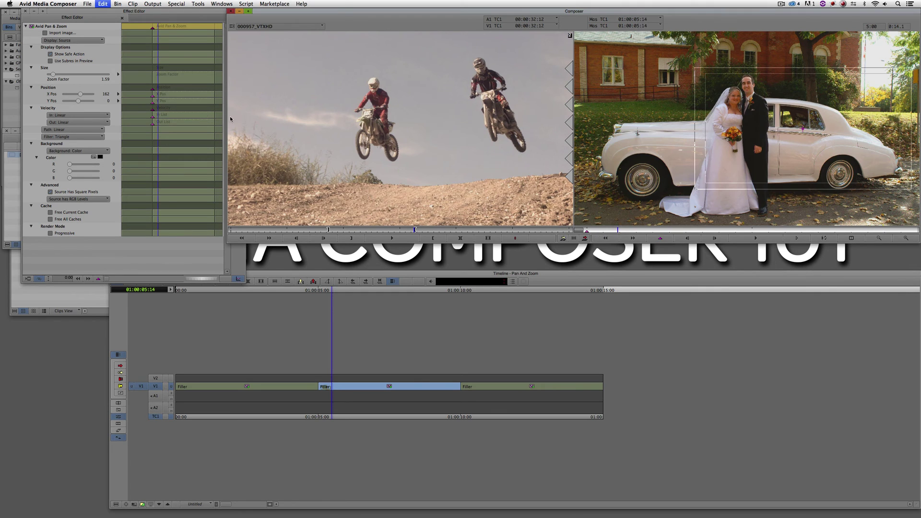
pyautogui.moveTo(158, 96); pyautogui.dragTo(191, 97)
pyautogui.press('super+z')
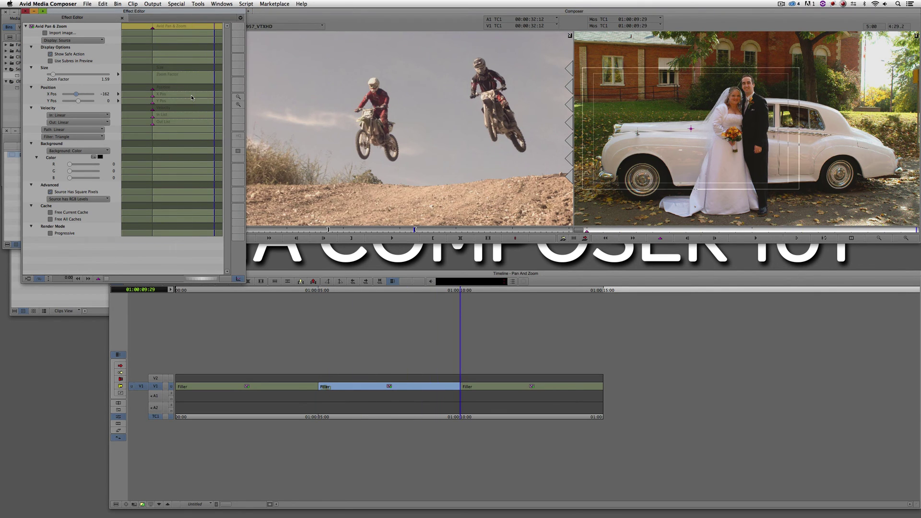
# Add a Position keyframe at the second segment's last frame and move the framing box to about X 162.
pyautogui.rightClick(210, 88)
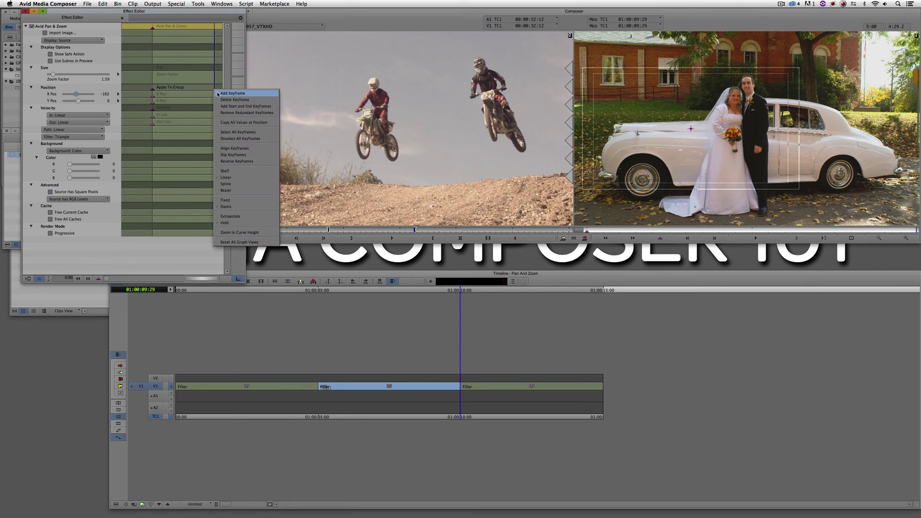
pyautogui.click(225, 93)
pyautogui.moveTo(80, 94); pyautogui.dragTo(75, 95)
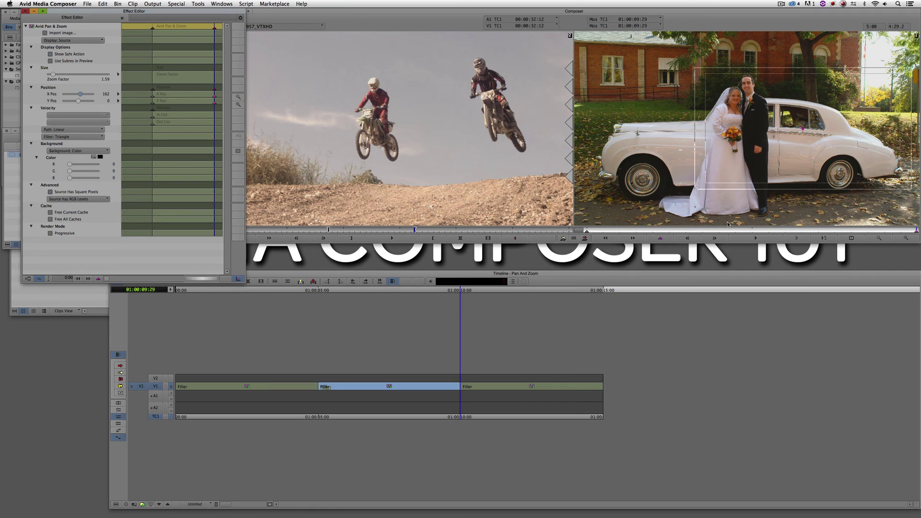
# Preview the second segment's sideways pan at different frames and switch the display to Target.
pyautogui.moveTo(742, 232); pyautogui.dragTo(828, 245)
pyautogui.click(197, 61)
pyautogui.click(84, 42)
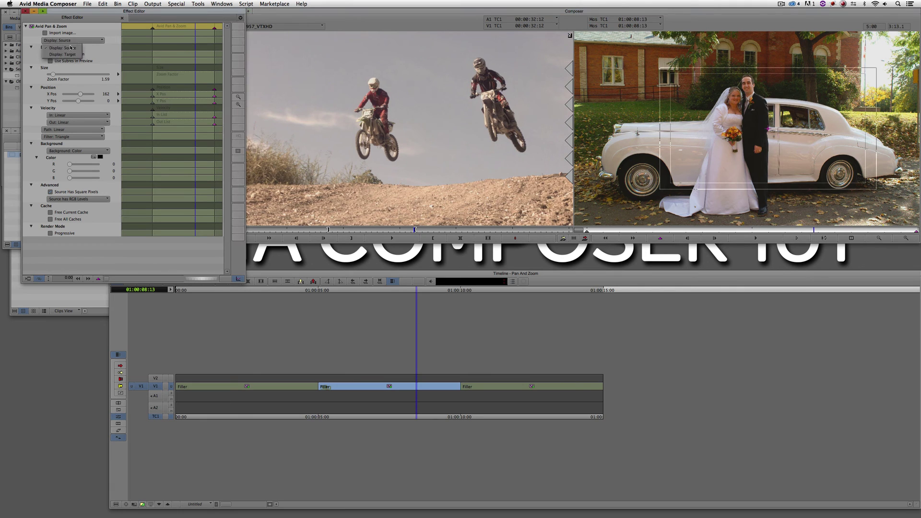
pyautogui.click(72, 48)
# At the third segment's first frame in Source display, set the Zoom Factor to about 5.95 and move the framing box to about X 8, Y 20.
pyautogui.moveTo(386, 389); pyautogui.dragTo(483, 389)
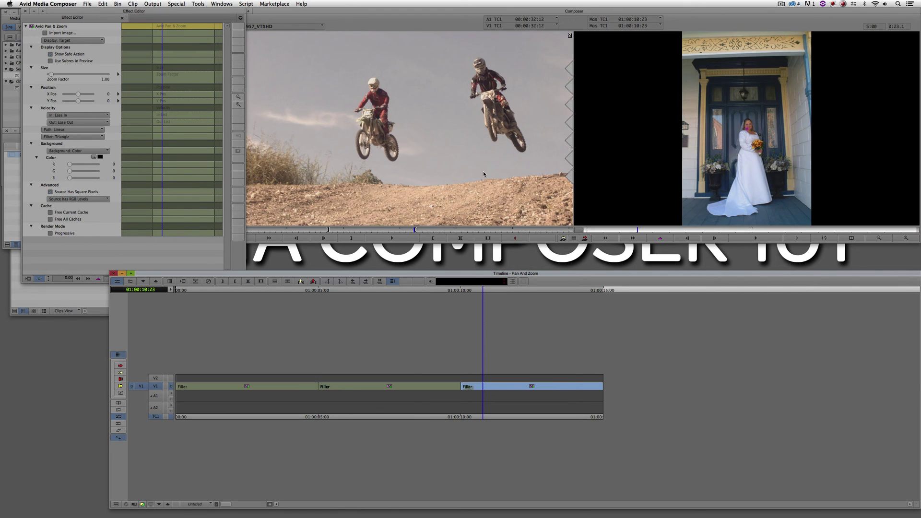
pyautogui.click(115, 86)
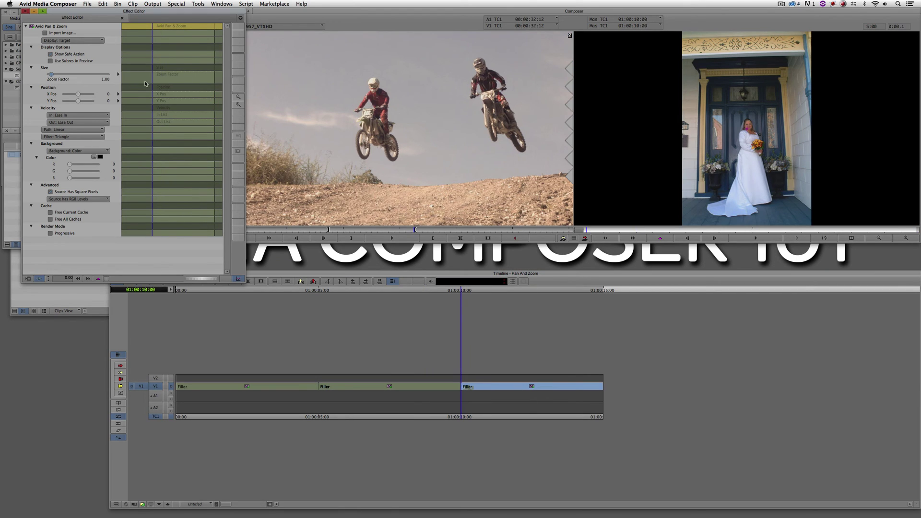
pyautogui.moveTo(51, 75); pyautogui.dragTo(66, 75)
pyautogui.click(60, 40)
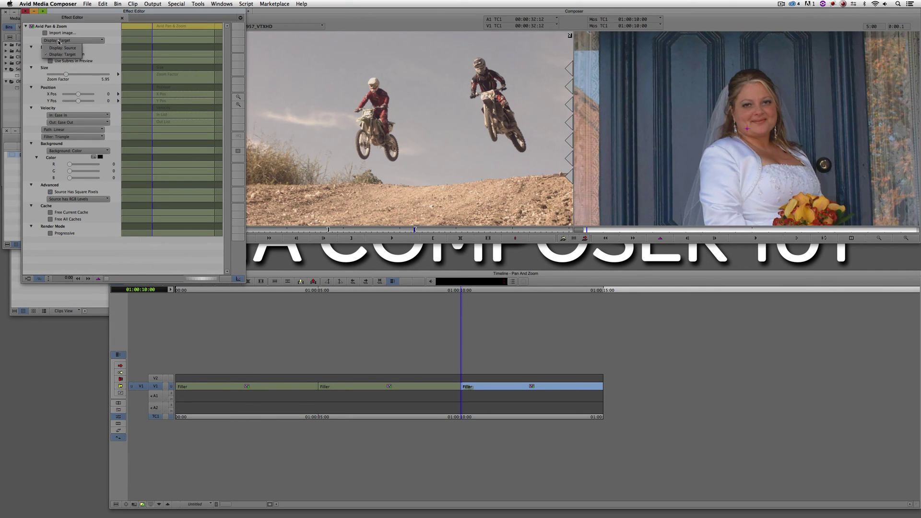
pyautogui.click(61, 47)
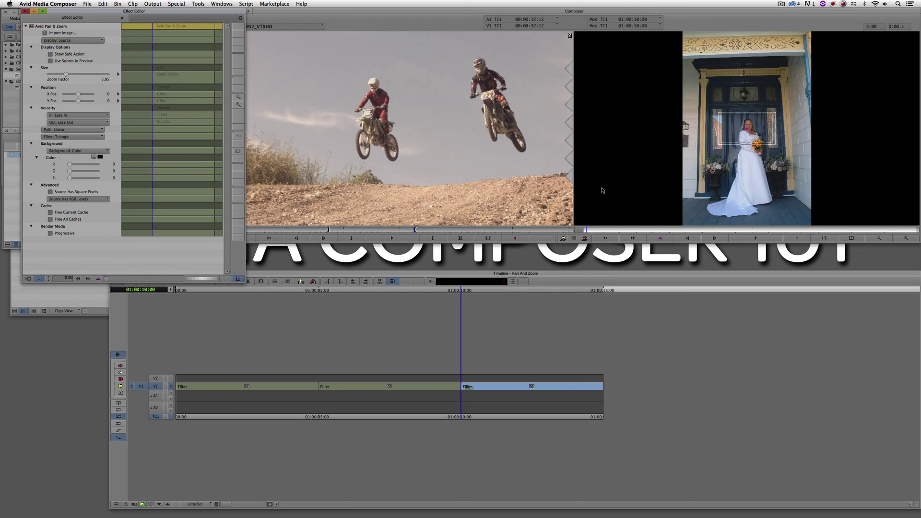
pyautogui.moveTo(749, 133); pyautogui.dragTo(751, 135)
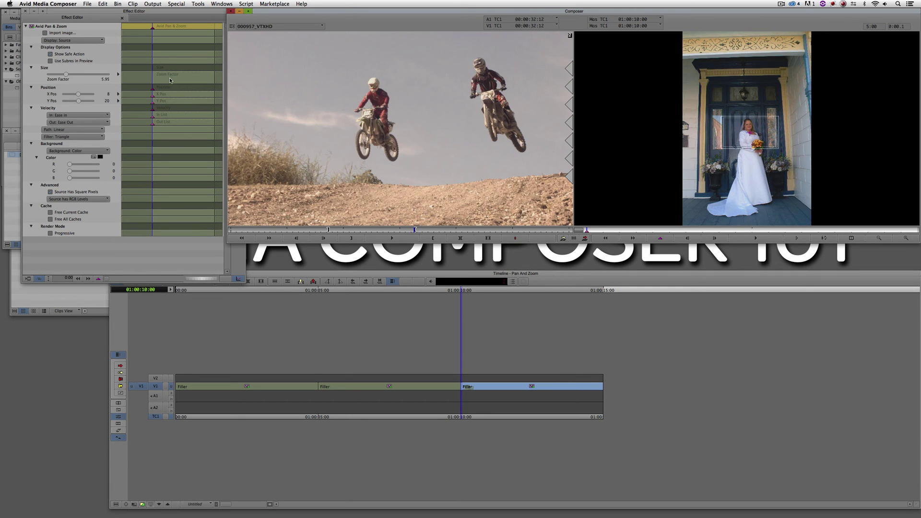
# Add Position and Size keyframes at the third segment's last frame, and return to its first frame.
pyautogui.press('space')
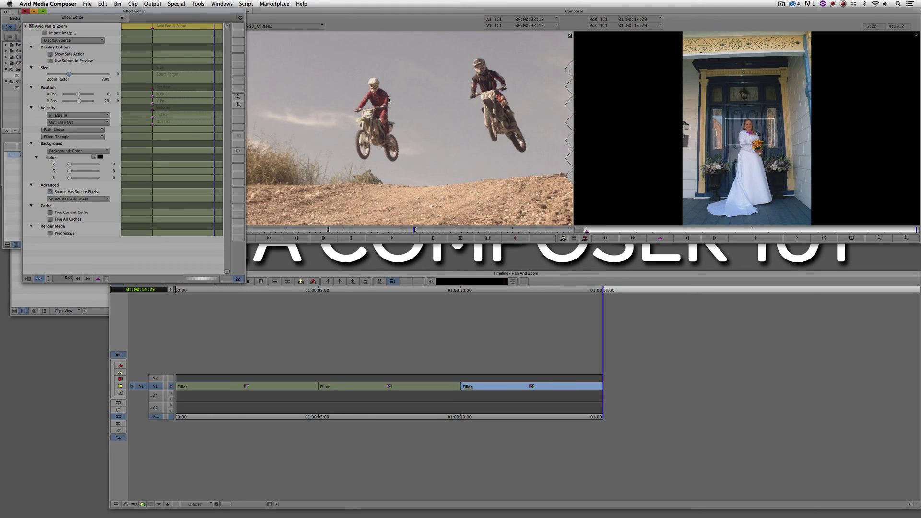
pyautogui.press('super+z')
pyautogui.rightClick(200, 88)
pyautogui.click(262, 98)
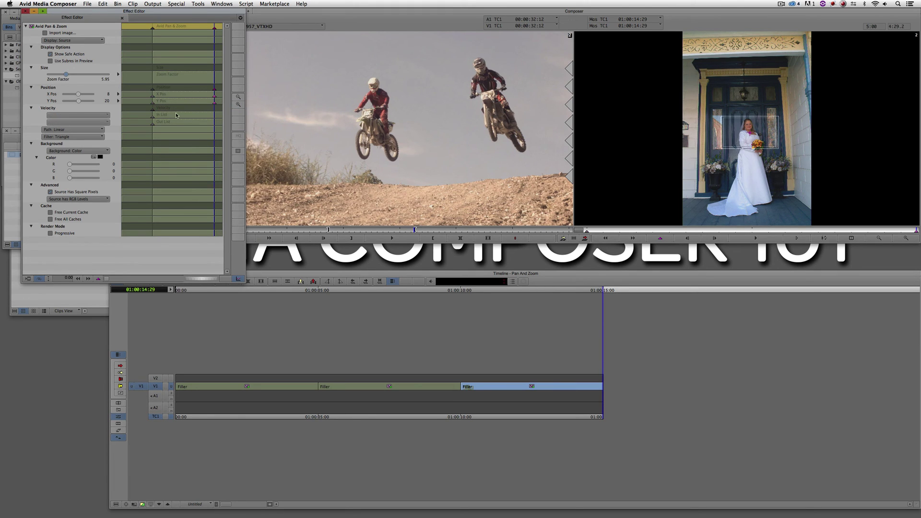
pyautogui.rightClick(212, 69)
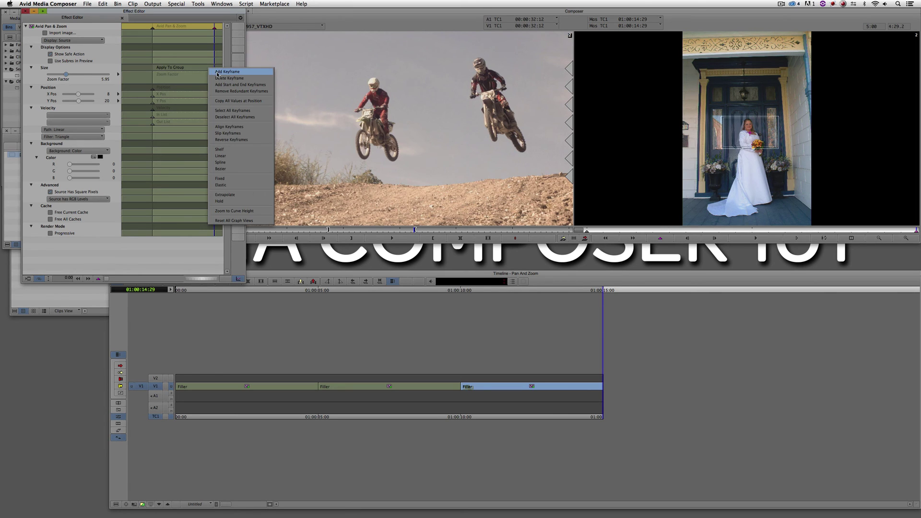
pyautogui.click(213, 74)
pyautogui.press('Up')
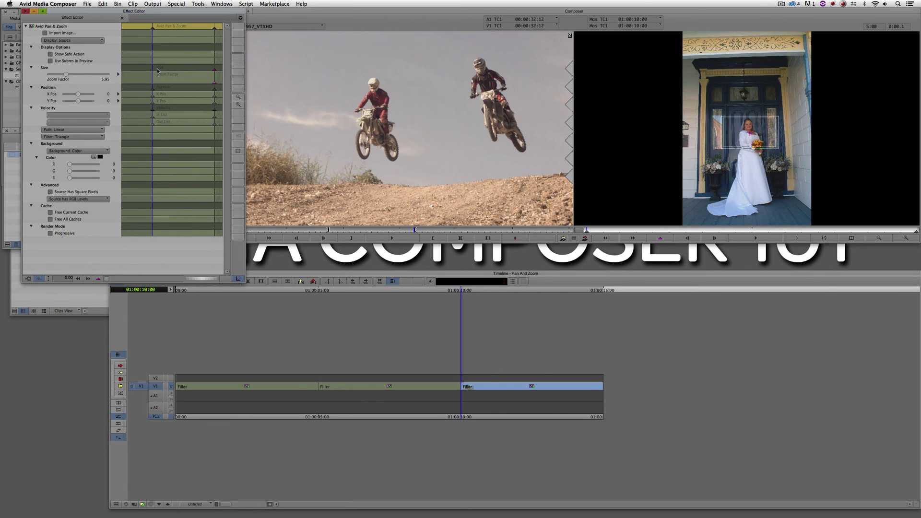
# At the third segment's last frame, set the Zoom Factor to about 7.00 and reposition the framing box over the bride's face and shoulders.
pyautogui.rightClick(207, 70)
pyautogui.click(207, 72)
pyautogui.press('Down')
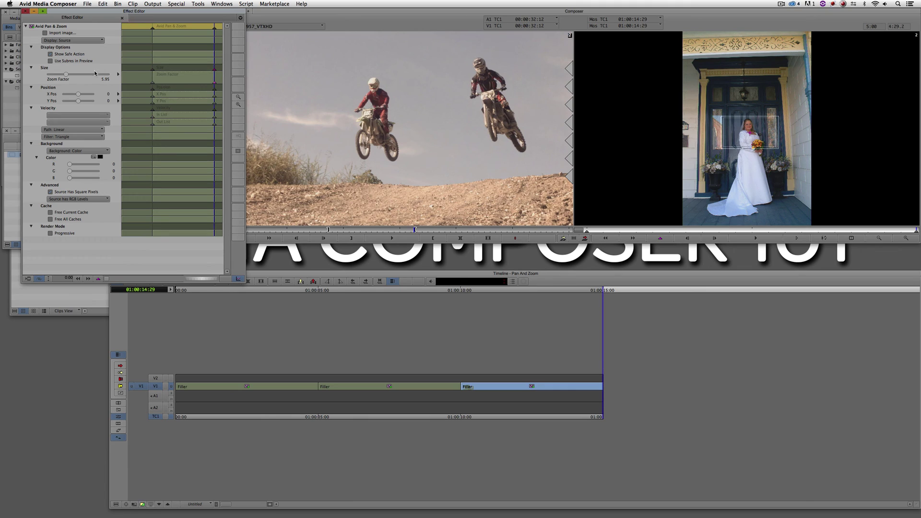
pyautogui.moveTo(67, 75); pyautogui.dragTo(68, 75)
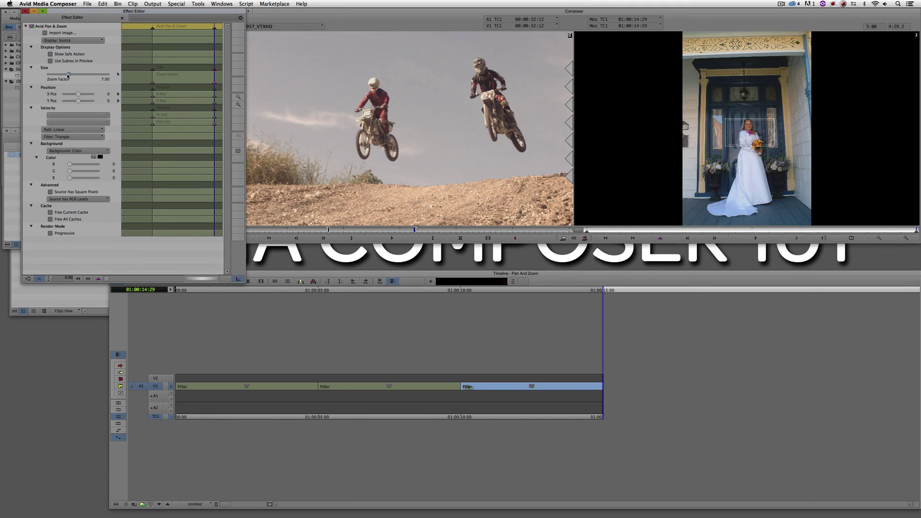
pyautogui.moveTo(736, 137); pyautogui.dragTo(749, 130)
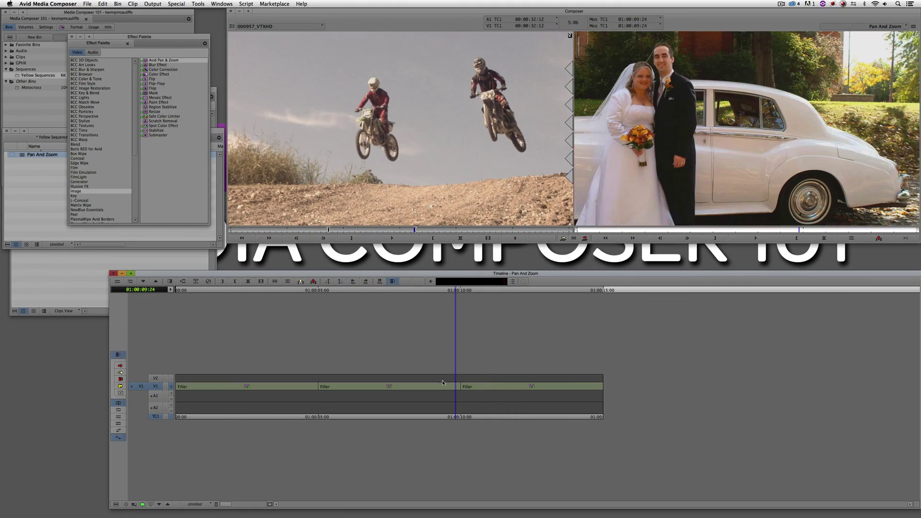
# Reopen the third segment's Pan & Zoom settings and set the In velocity of its last keyframe to Linear.
pyautogui.moveTo(454, 379); pyautogui.dragTo(574, 379)
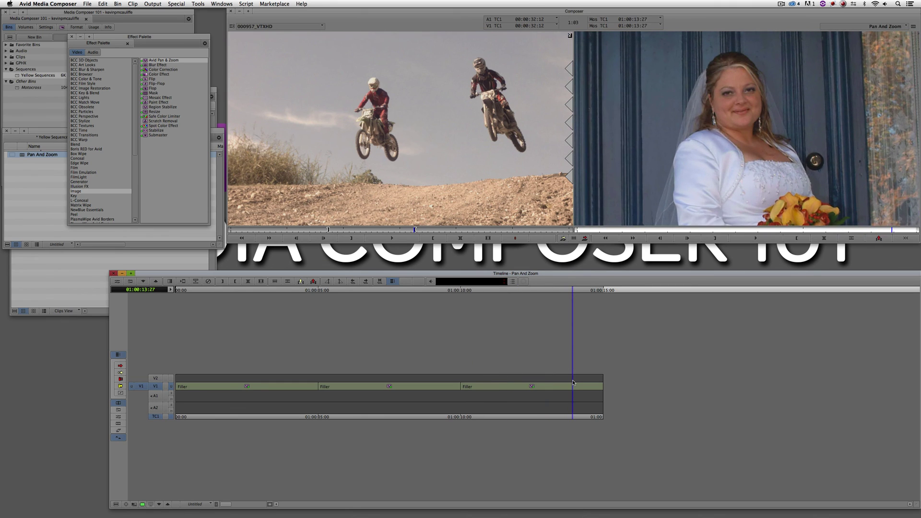
pyautogui.press('super+8')
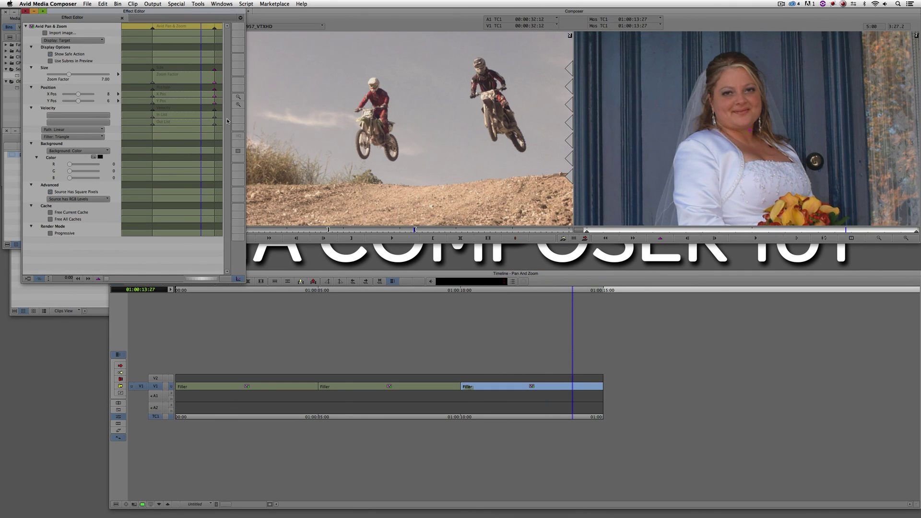
pyautogui.click(214, 116)
pyautogui.click(76, 116)
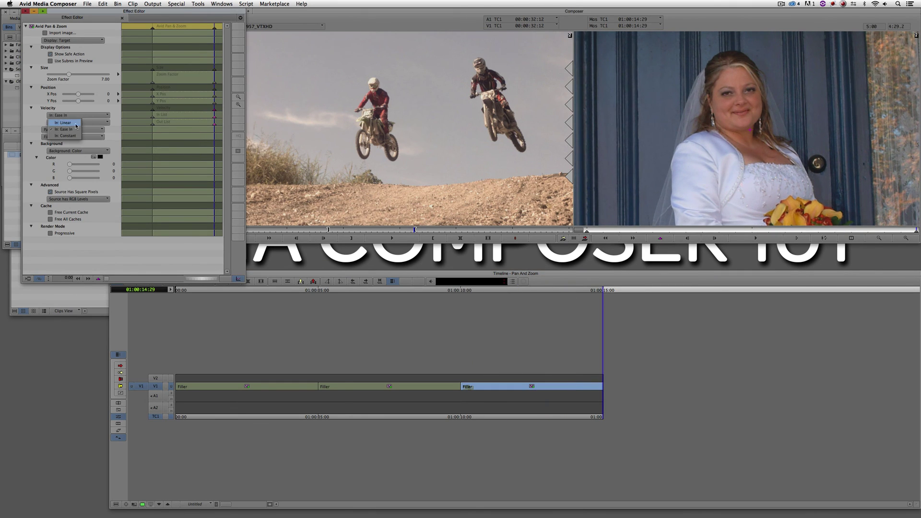
pyautogui.click(75, 123)
# Set the In and Out velocities of the third segment's first keyframe to Linear.
pyautogui.click(151, 113)
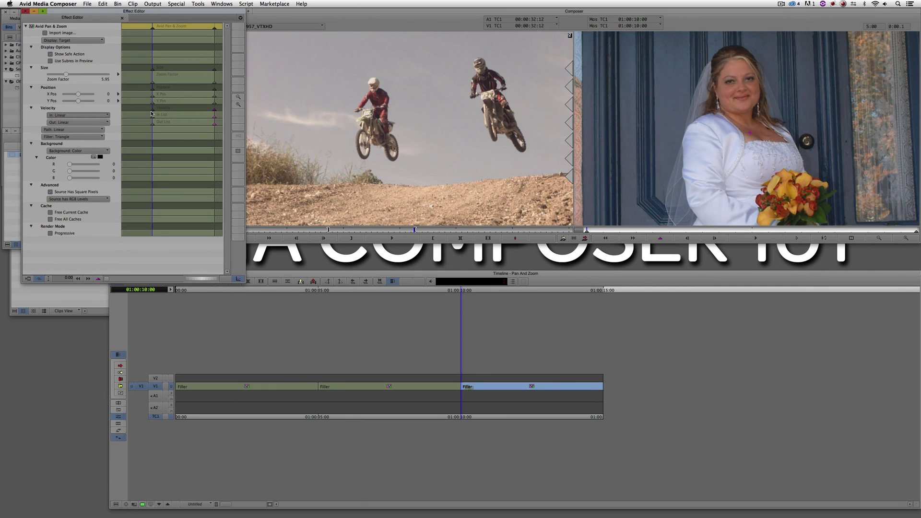
pyautogui.click(77, 122)
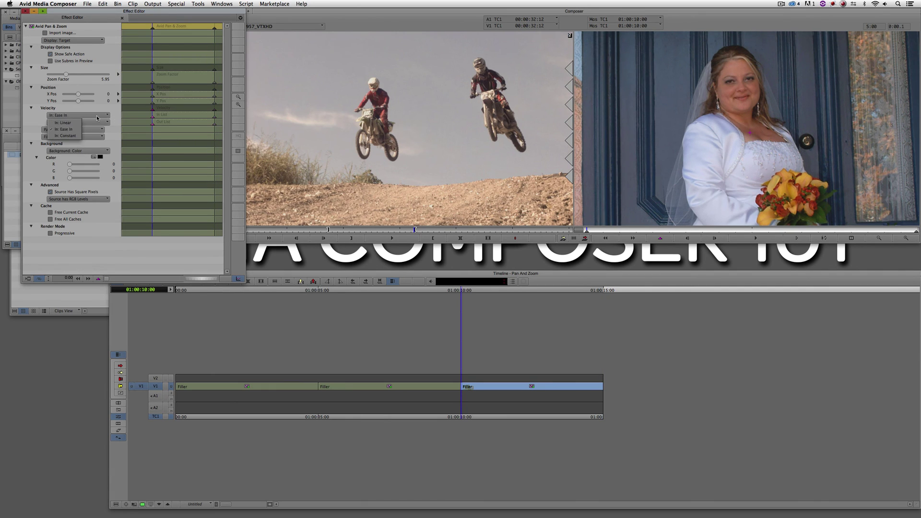
pyautogui.click(77, 129)
pyautogui.click(78, 124)
pyautogui.click(77, 122)
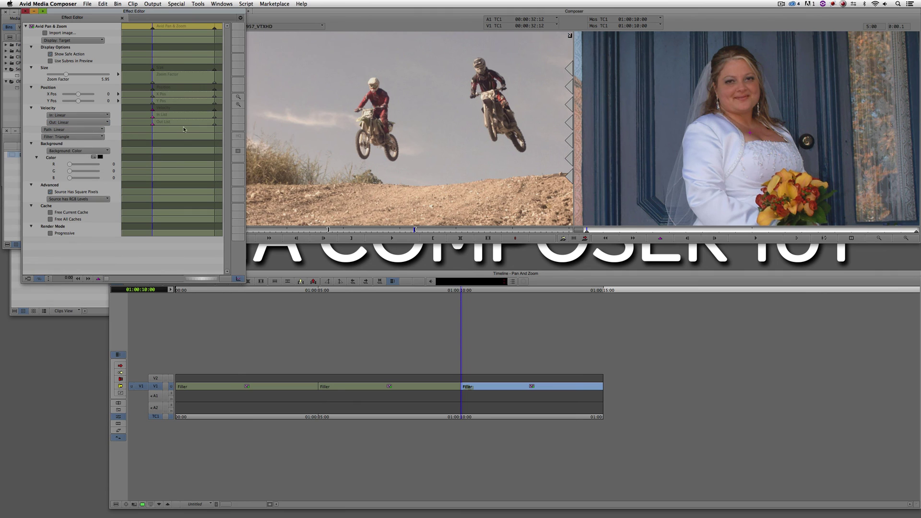
# Mark an In to Out range from late in the first segment to early in the third, spanning both cuts.
pyautogui.click(499, 290)
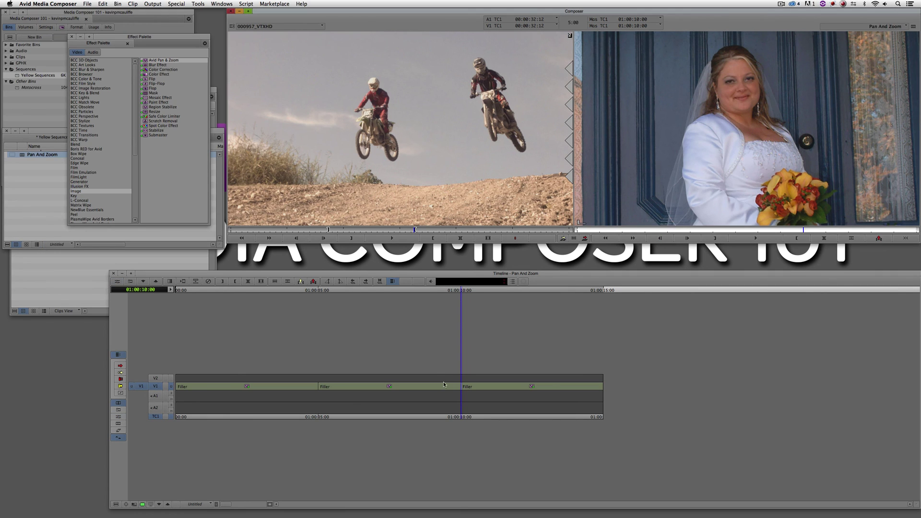
pyautogui.moveTo(444, 384); pyautogui.dragTo(310, 395)
pyautogui.press('i')
pyautogui.press('o')
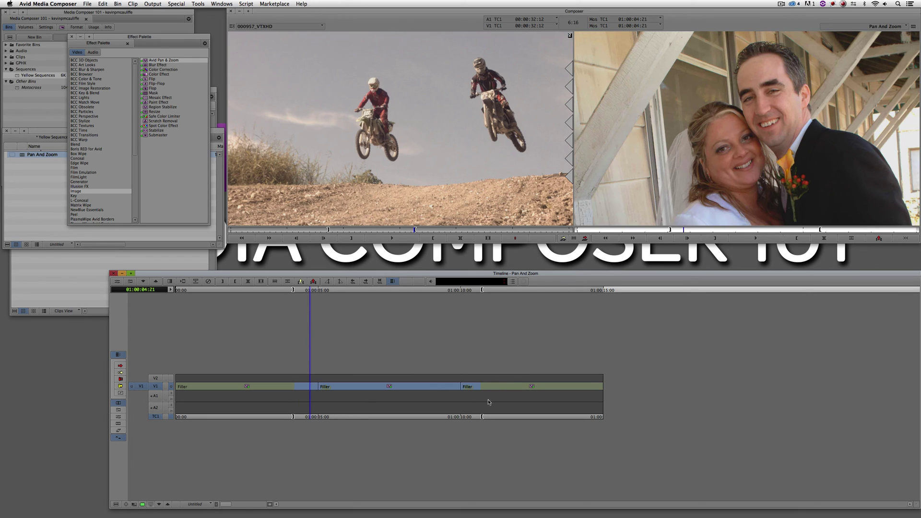
# Add Dissolve transitions centered on the cut to all transitions in the marked range, and play the sequence from the start.
pyautogui.press('\\')
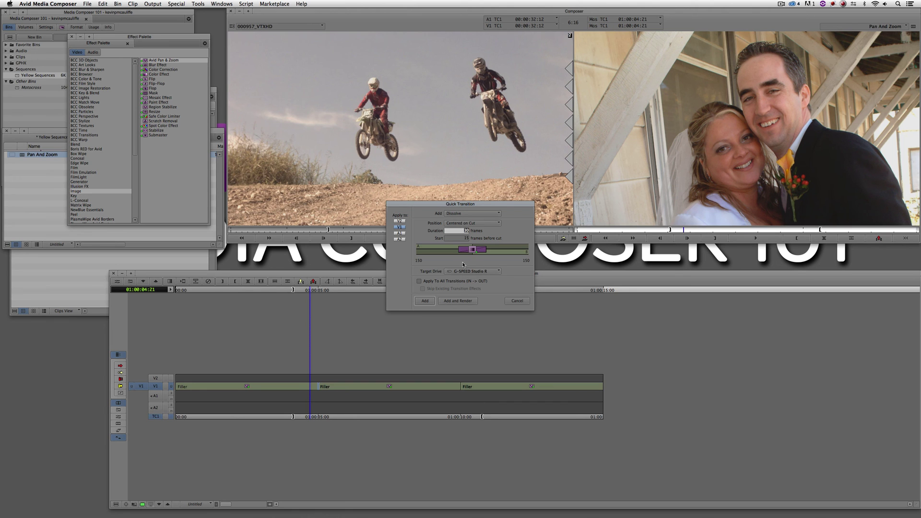
pyautogui.click(456, 283)
pyautogui.click(424, 300)
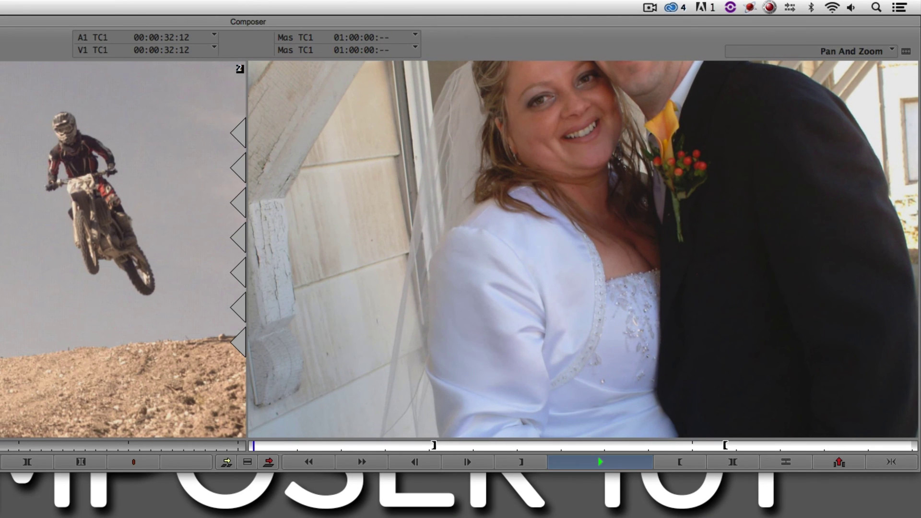
pyautogui.press('space')
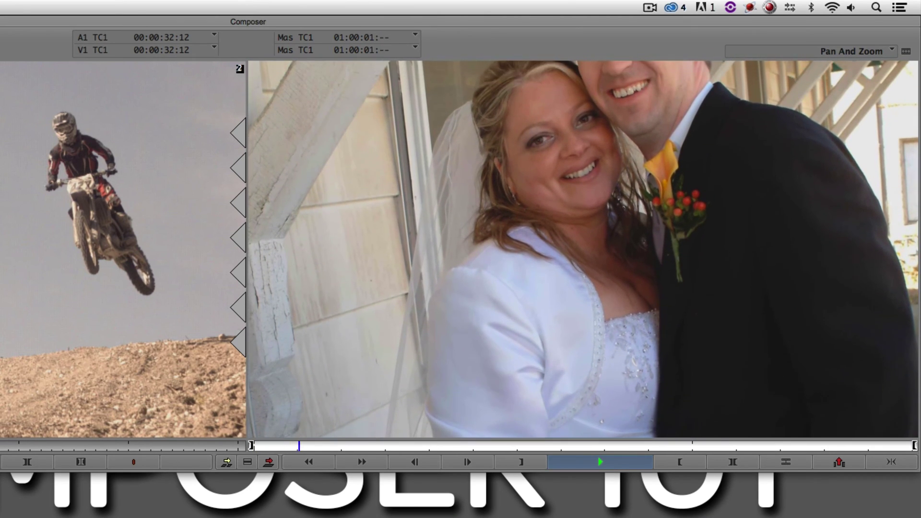